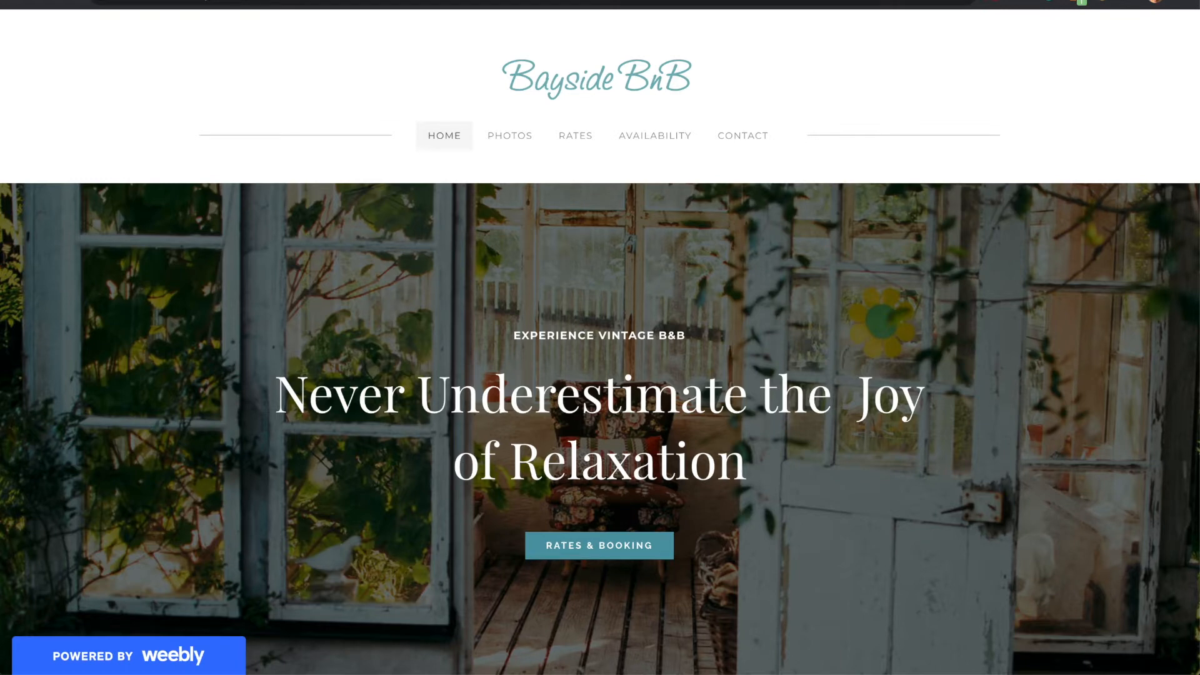
Log in to RentalBell with the prefilled account credentials and start adding the first rental unit
click(635, 149)
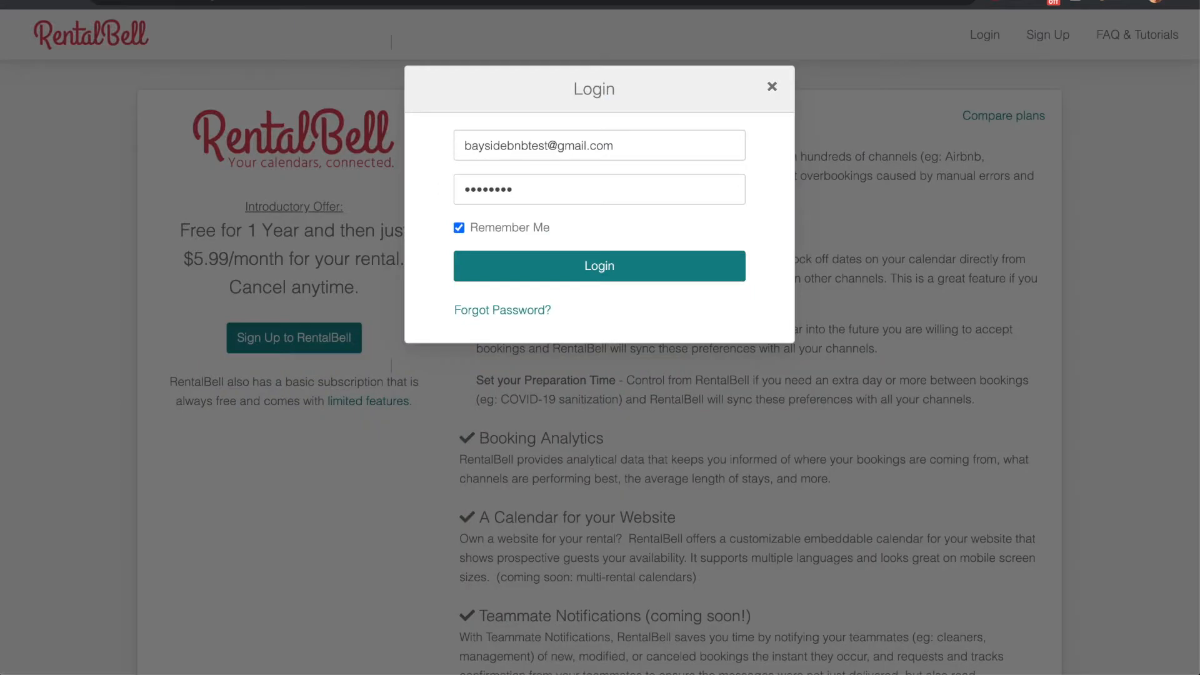
click(594, 268)
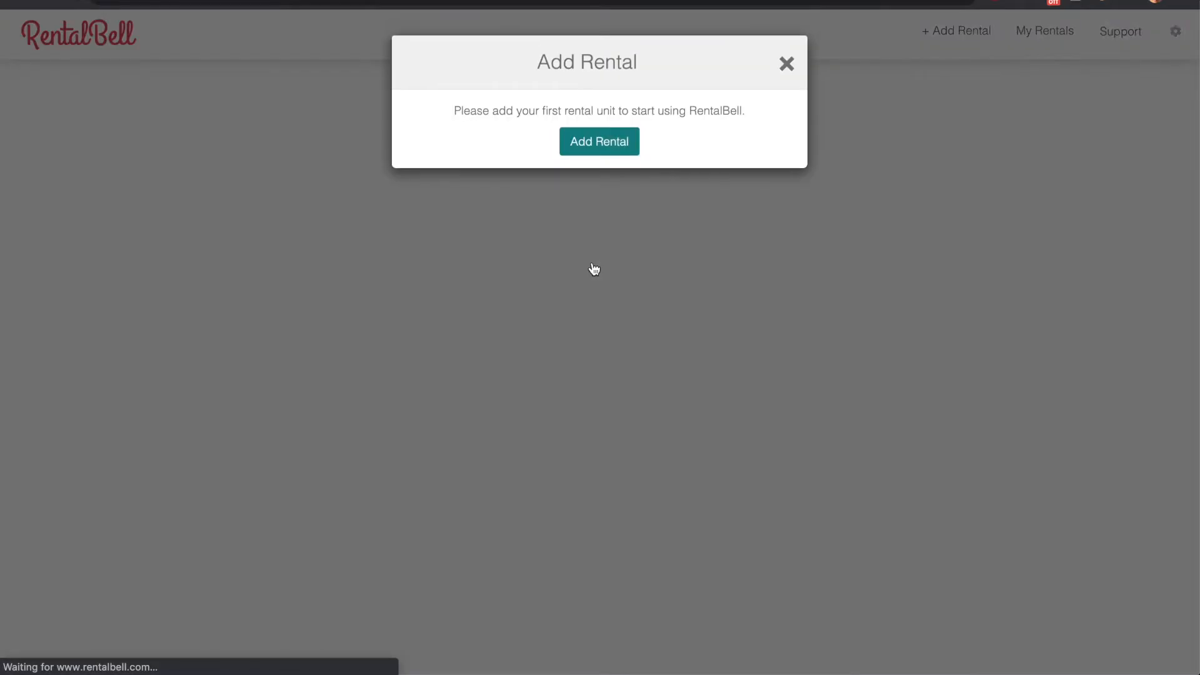
click(600, 149)
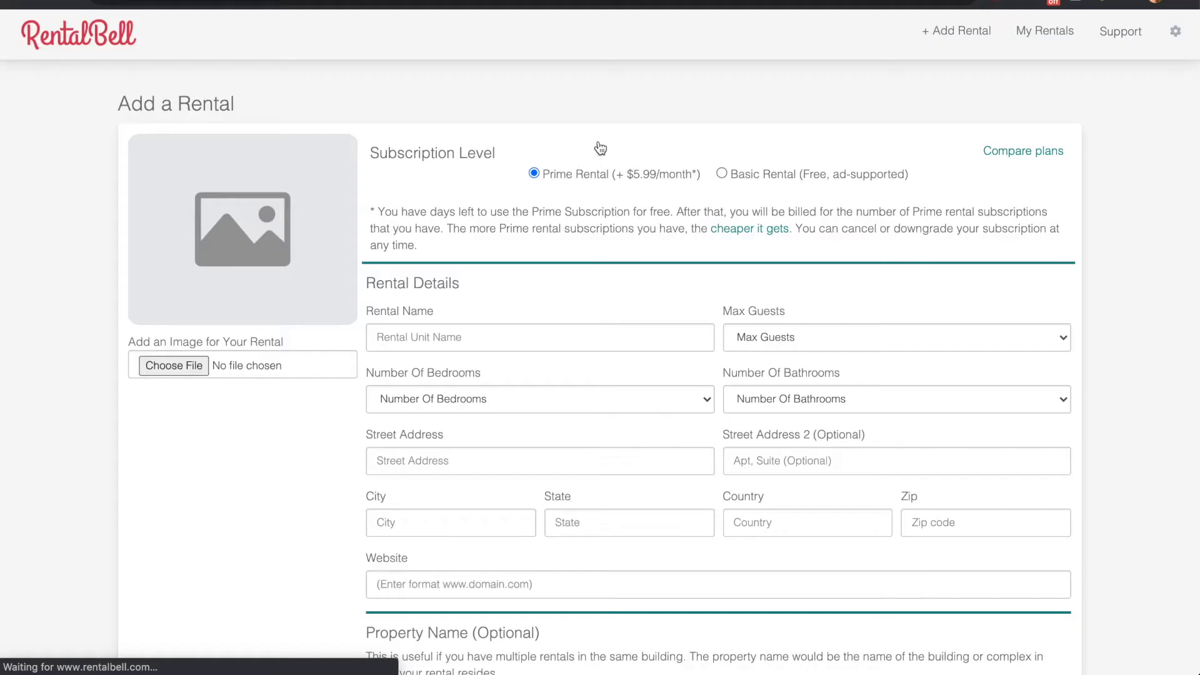
Add a Prime rental named "Bayside Bnb", leaving the remaining rental details blank
click(409, 398)
text(B)
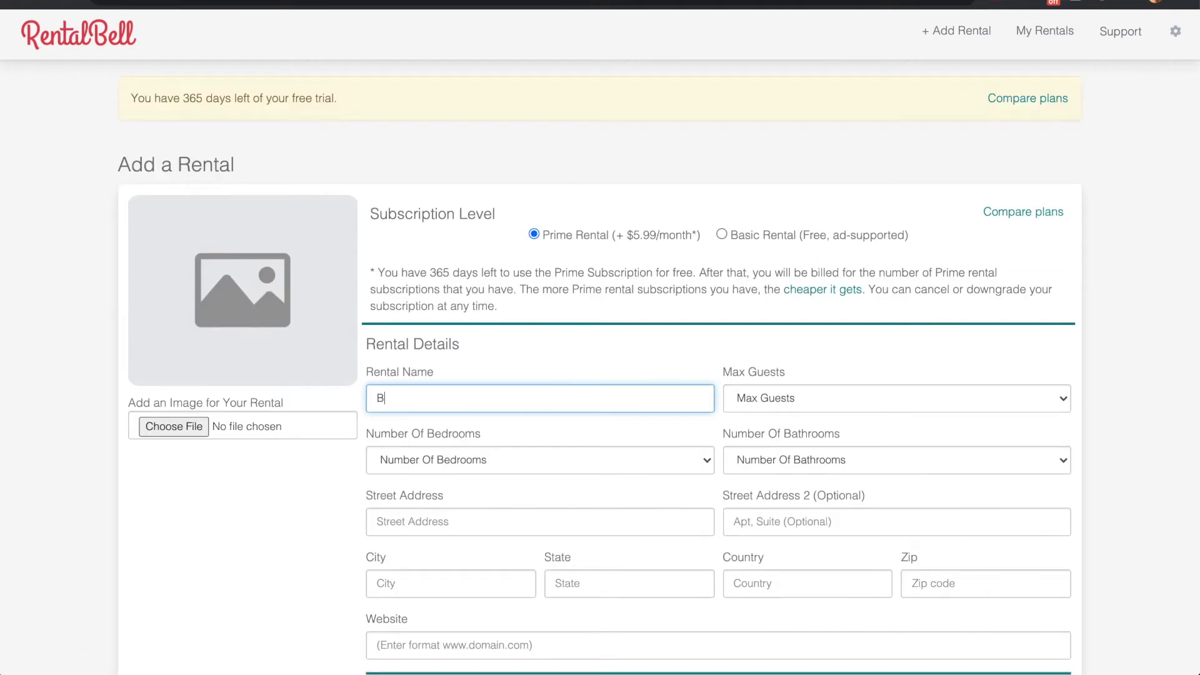
text(ayside Bnb)
scroll(751, 572, down, 4)
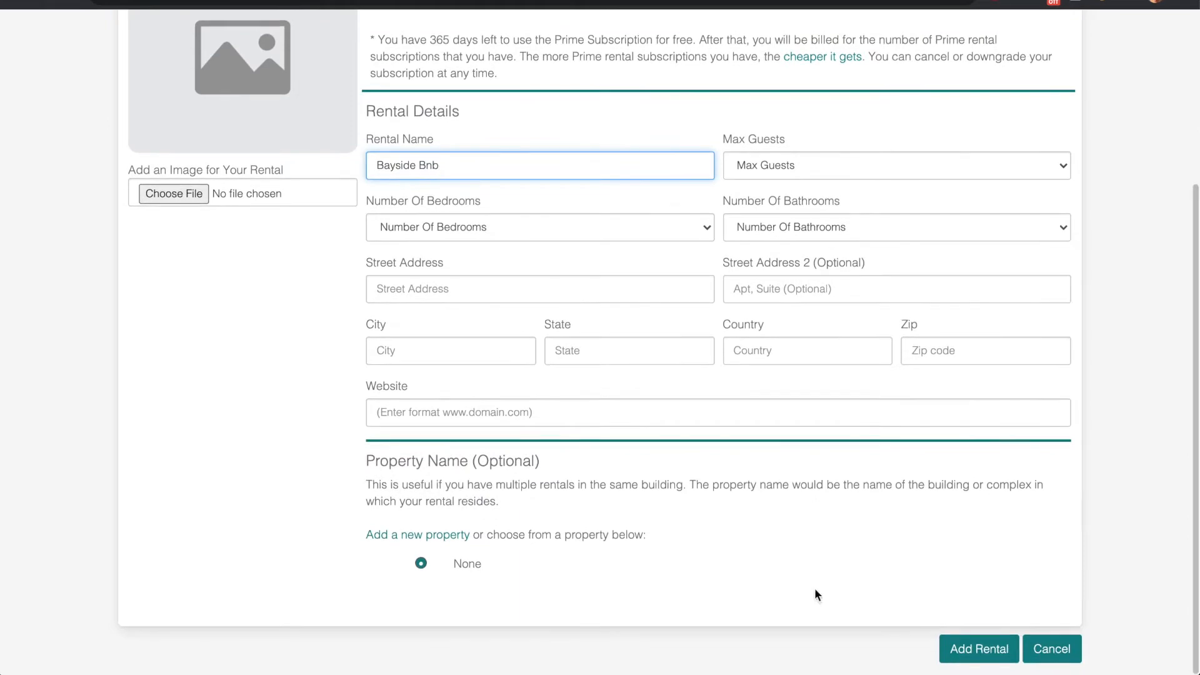
click(978, 661)
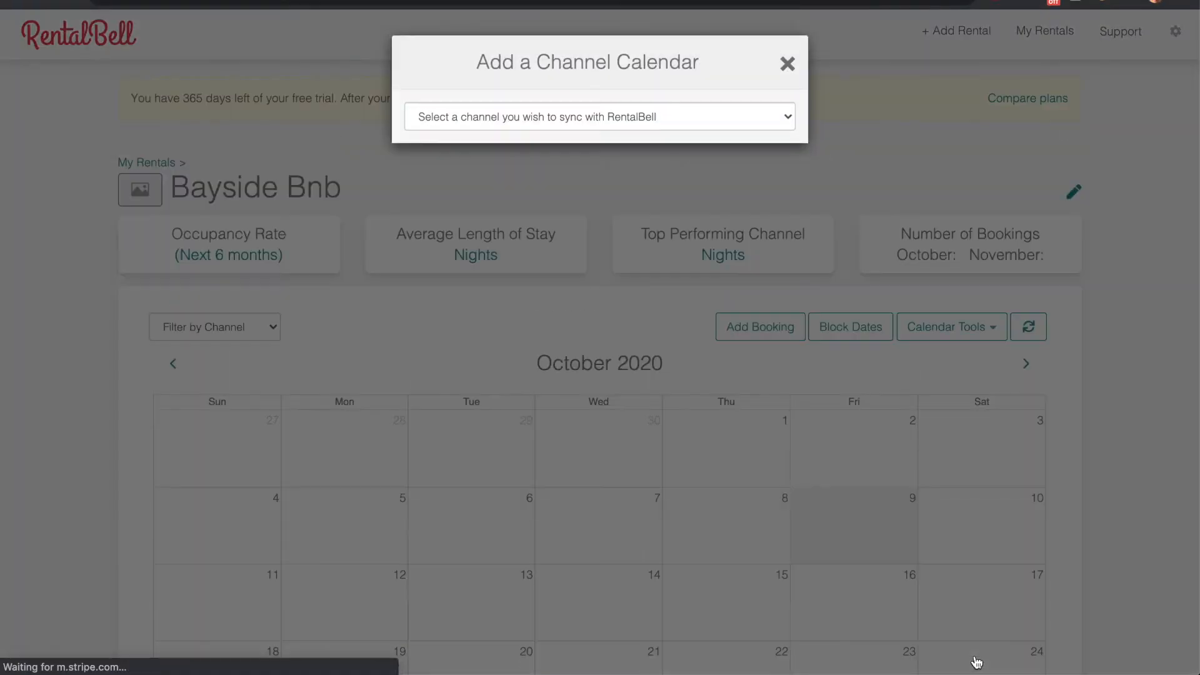
Choose AirBnb as the channel to sync and, in Airbnb's availability settings, copy the listing's calendar export link
click(756, 117)
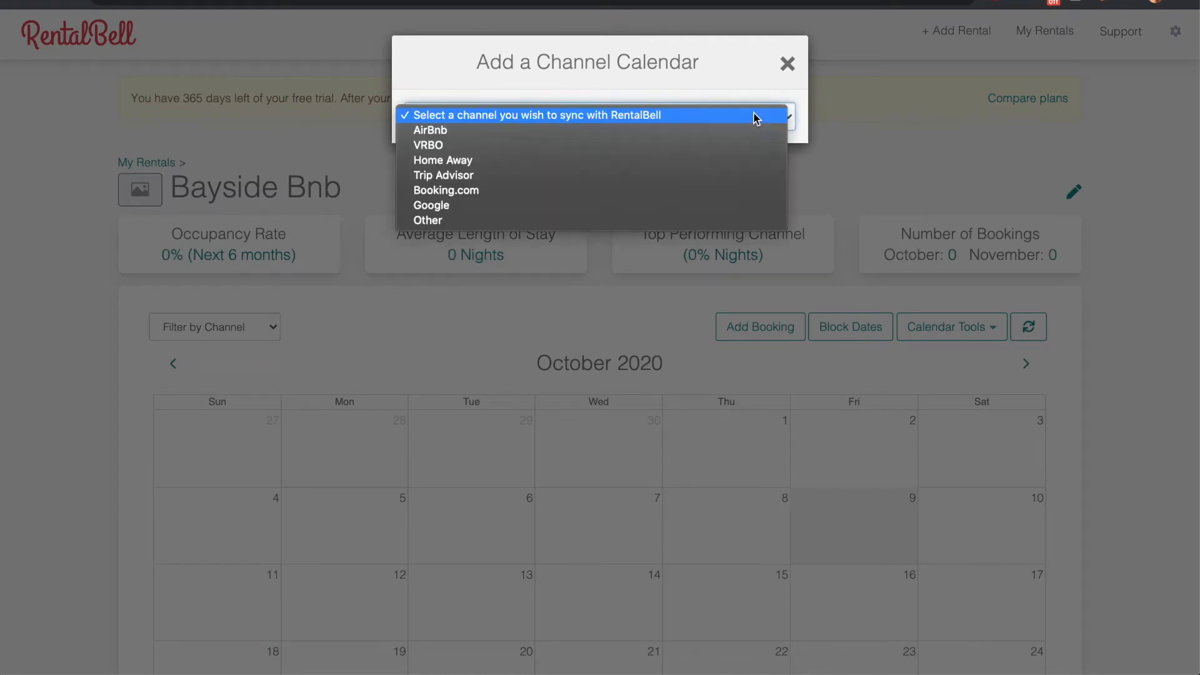
click(706, 130)
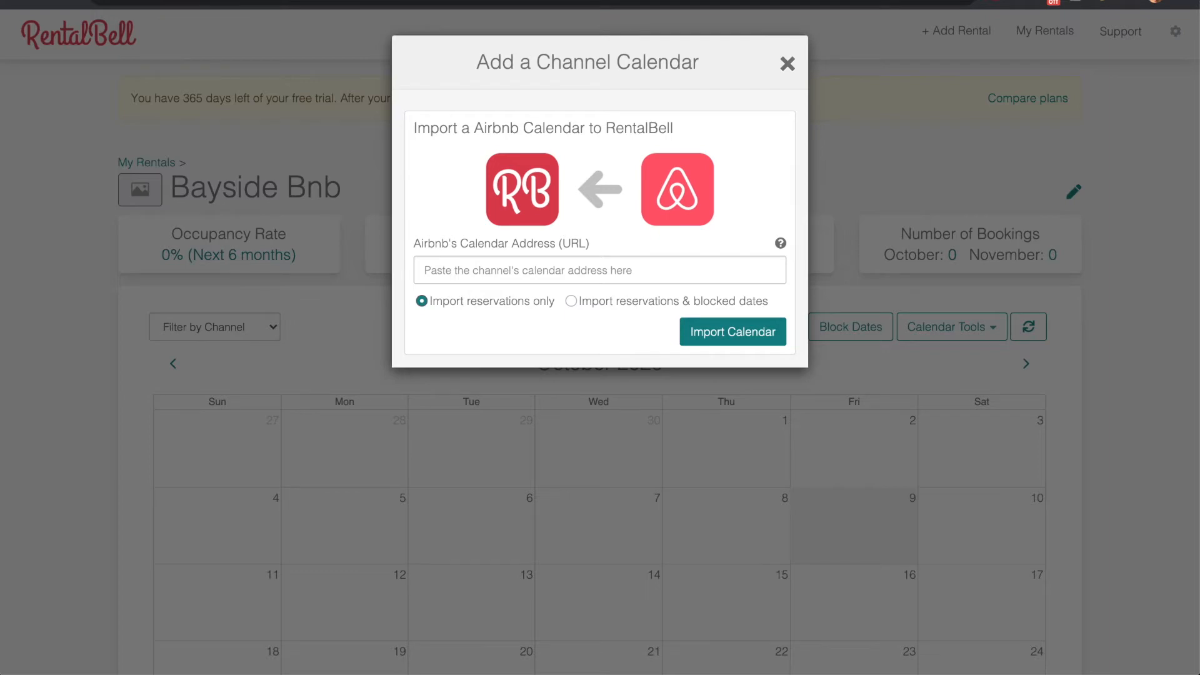
click(523, 1)
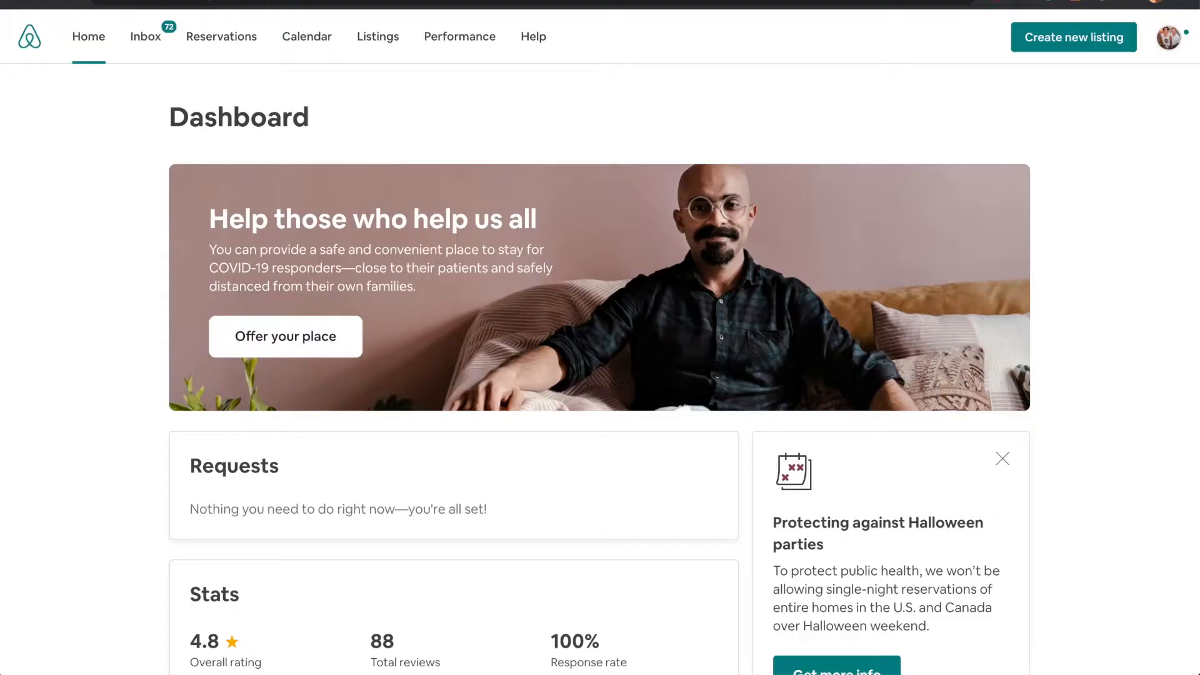
click(294, 39)
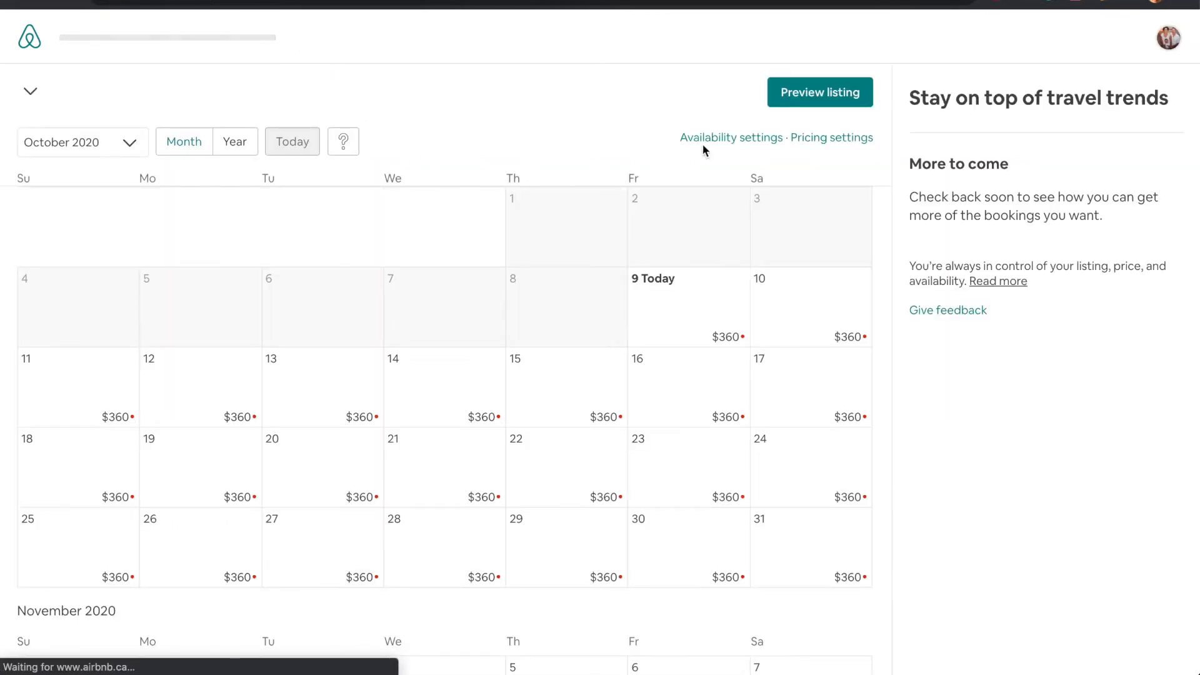
click(719, 143)
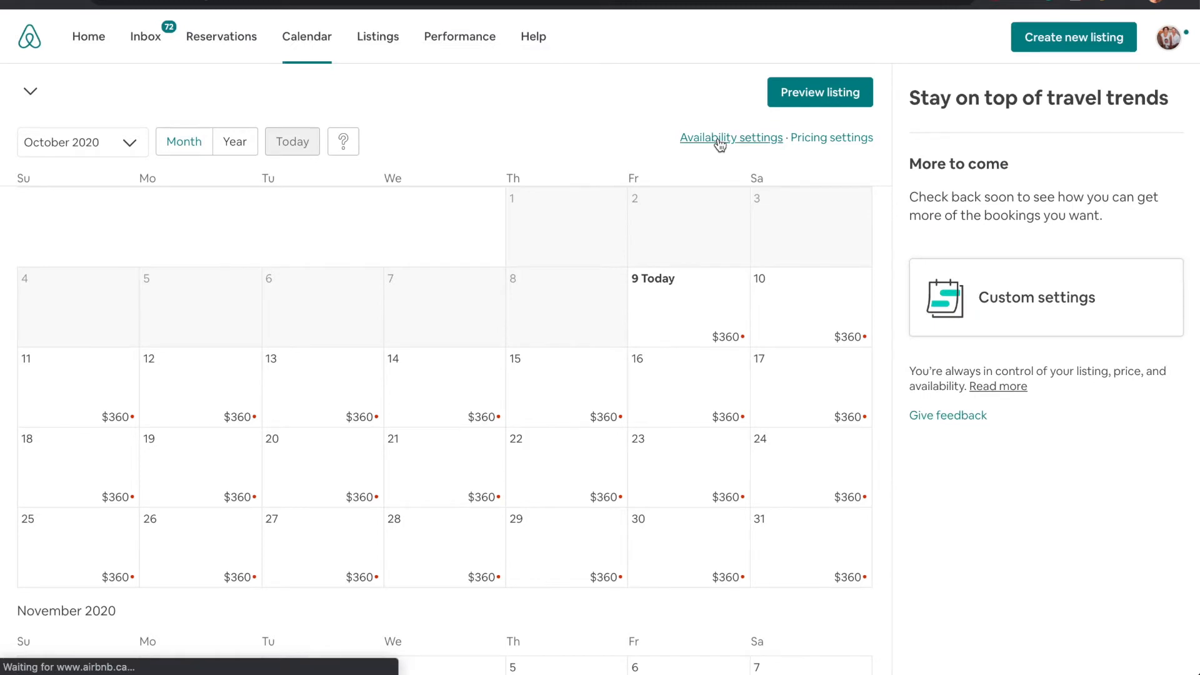
scroll(482, 153, down, 13)
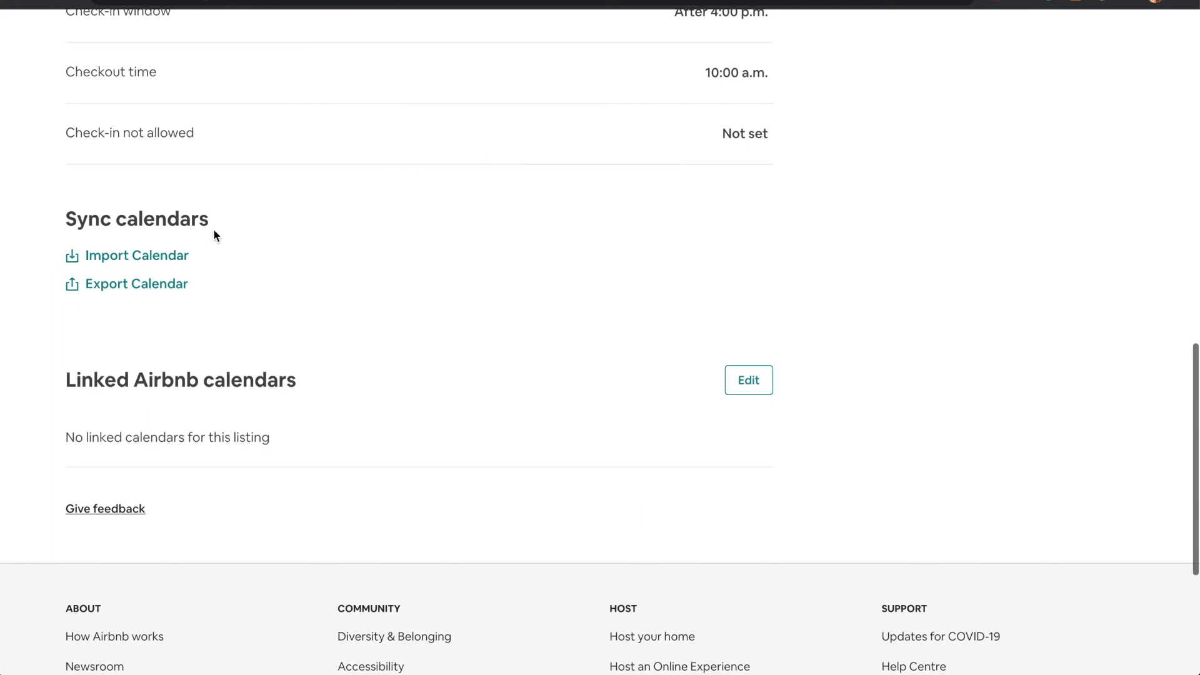
click(128, 287)
click(531, 377)
key(ctrl+a)
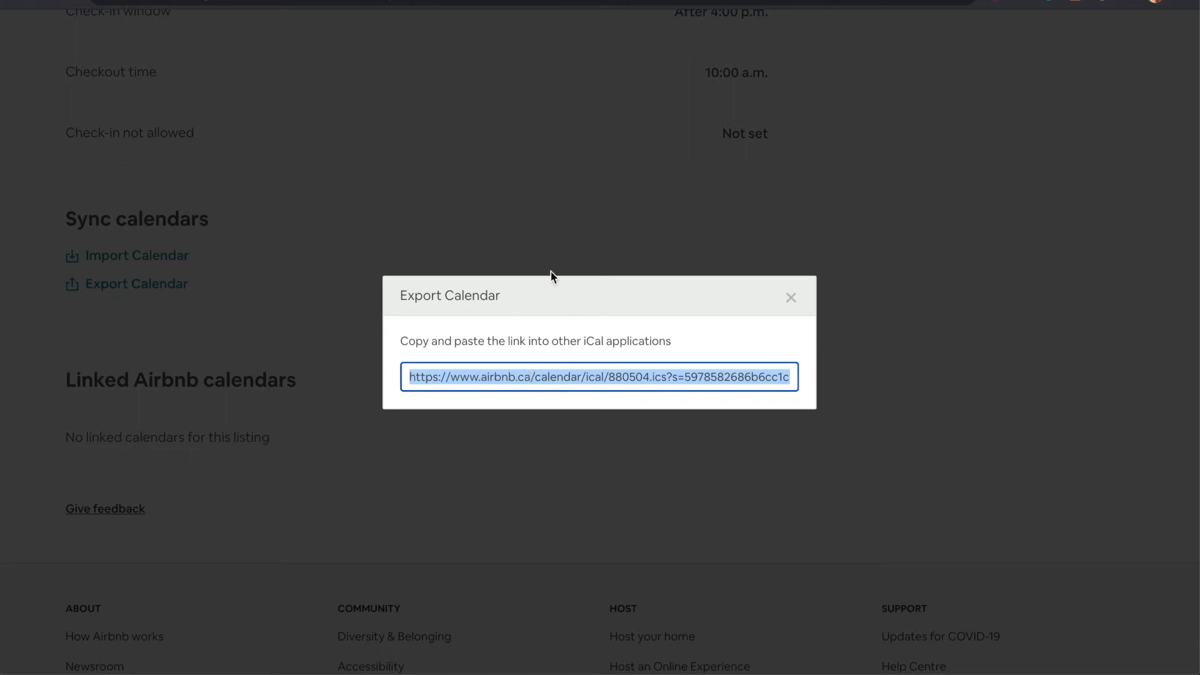
Switch to RentalBell and import the Airbnb calendar from the copied address with reservations only
click(380, 1)
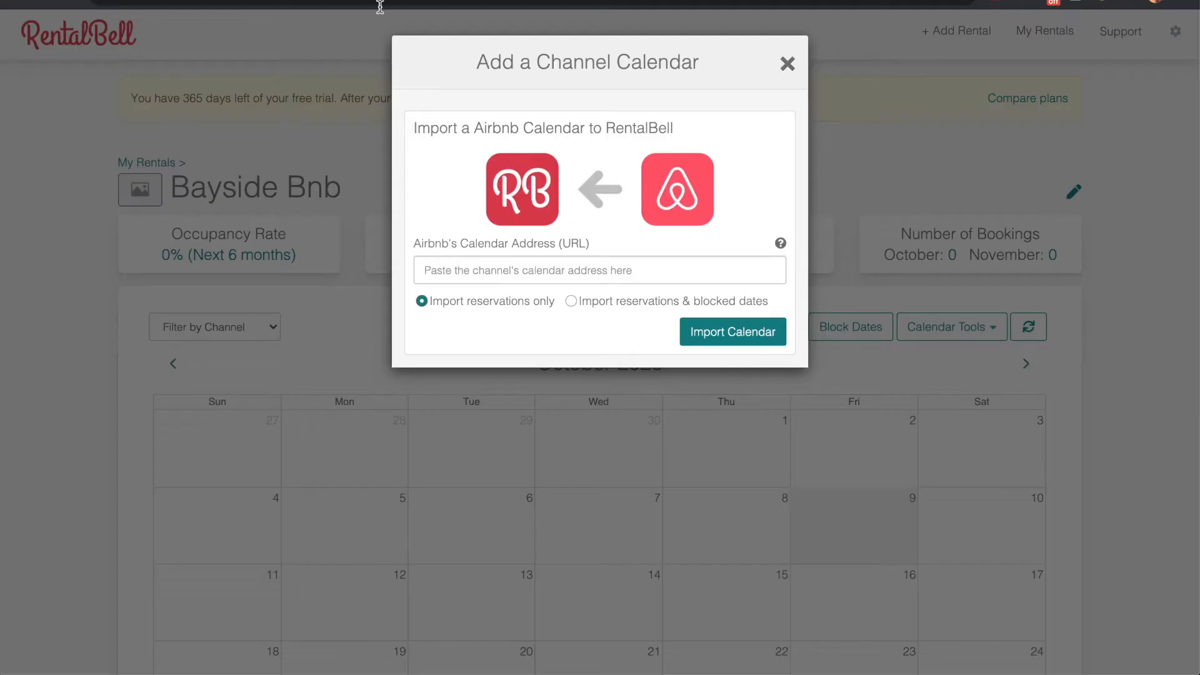
click(538, 269)
key(super+v)
click(752, 188)
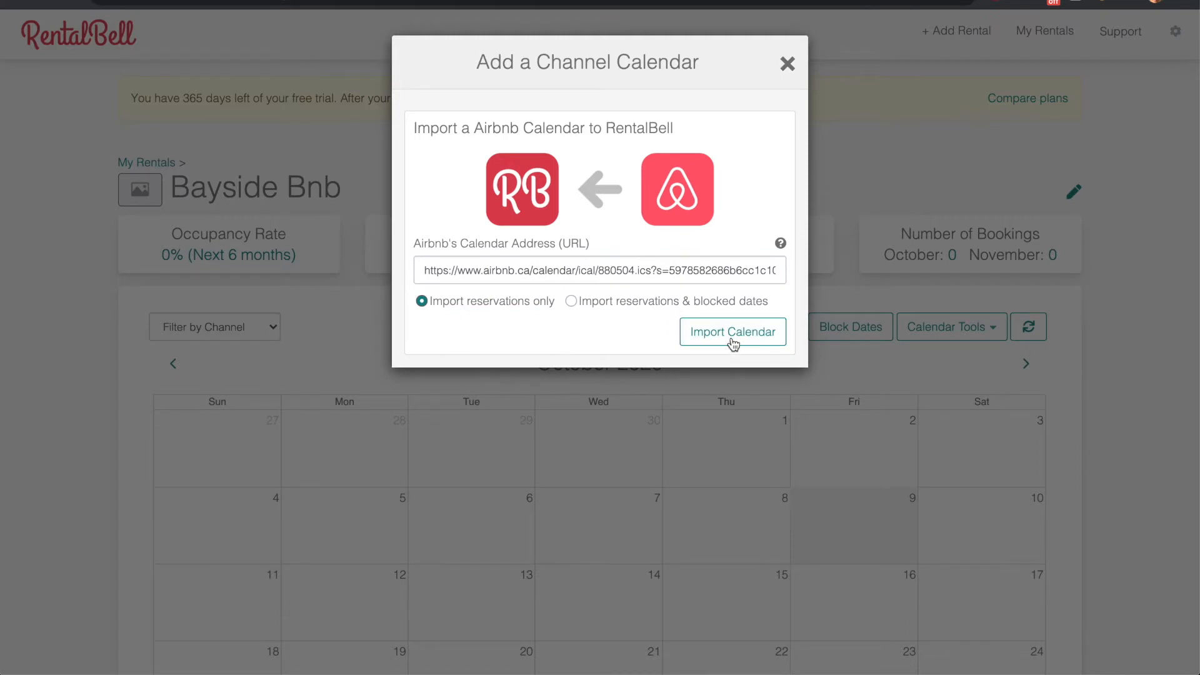
click(733, 335)
mouse_move(781, 244)
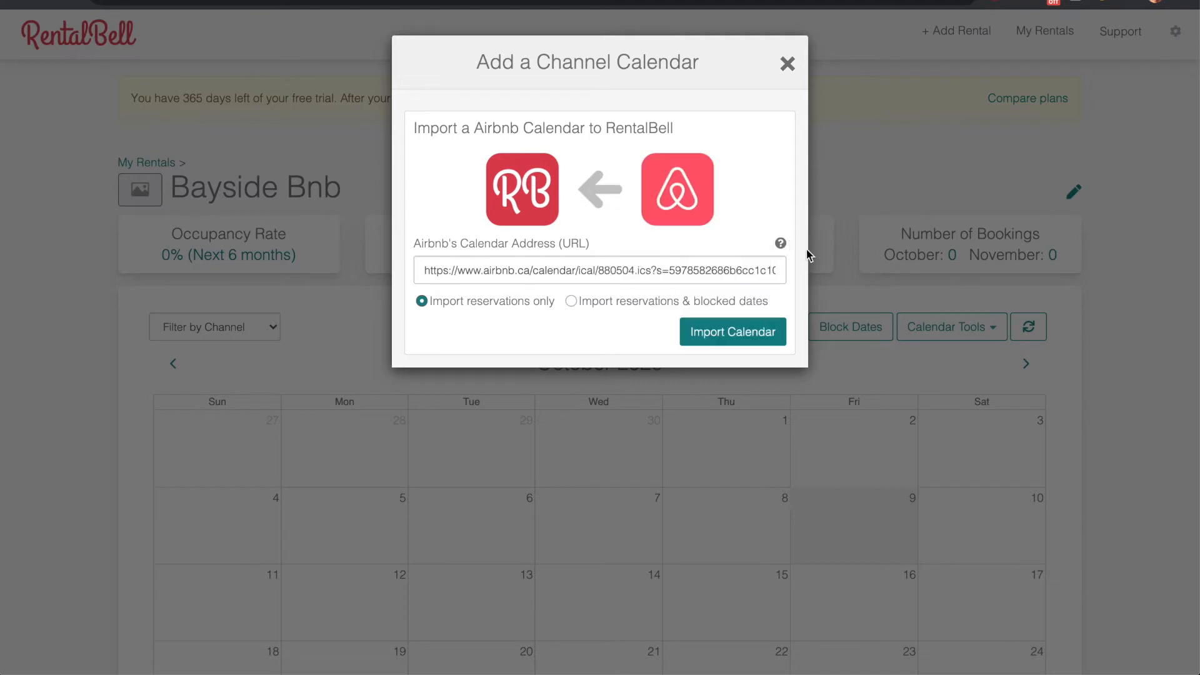
click(753, 334)
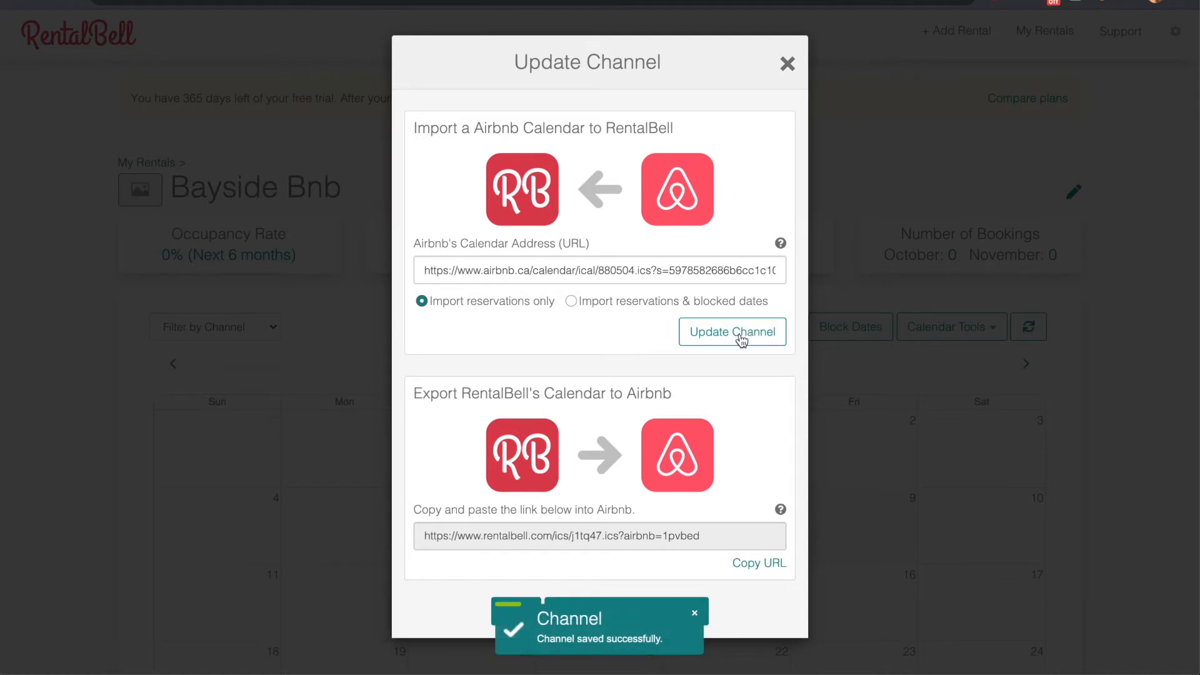
Copy RentalBell's export URL for Airbnb and import it in Airbnb as a calendar named "RentalBell"
click(544, 536)
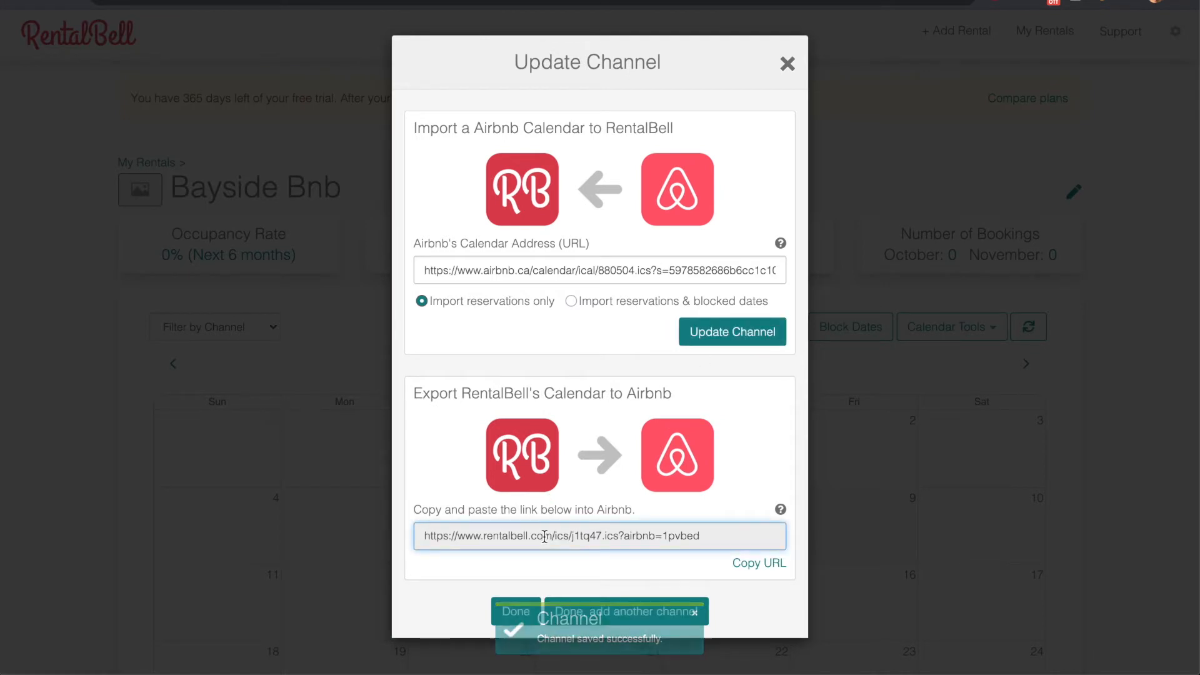
click(770, 563)
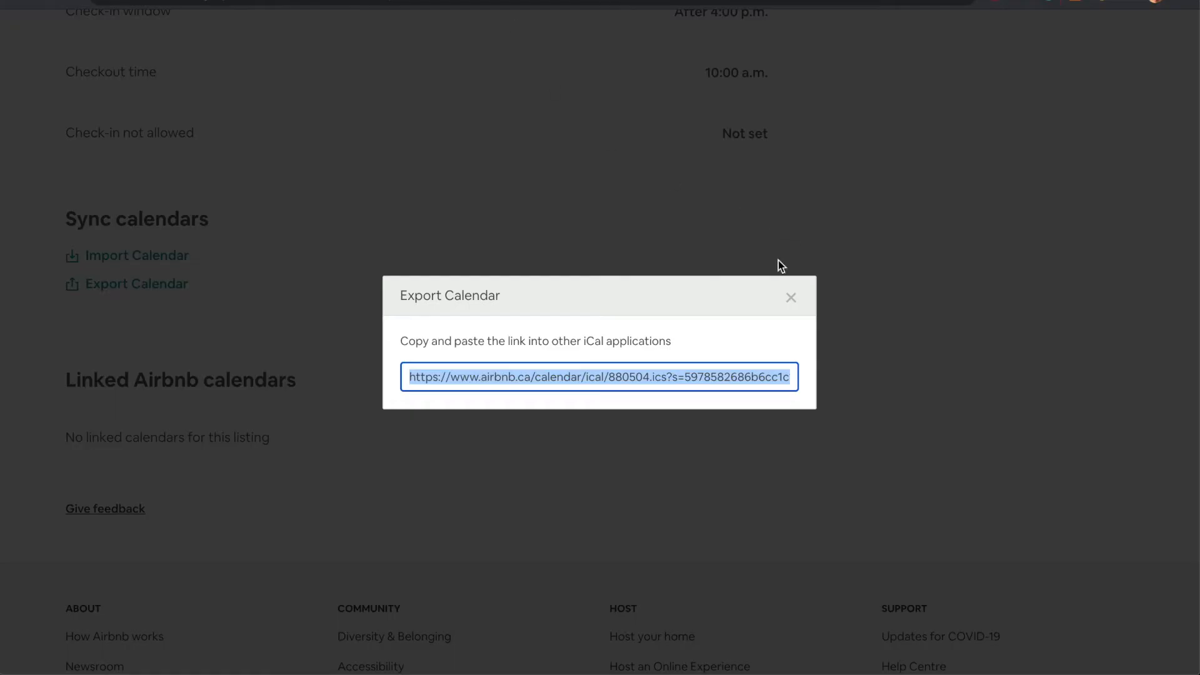
click(791, 297)
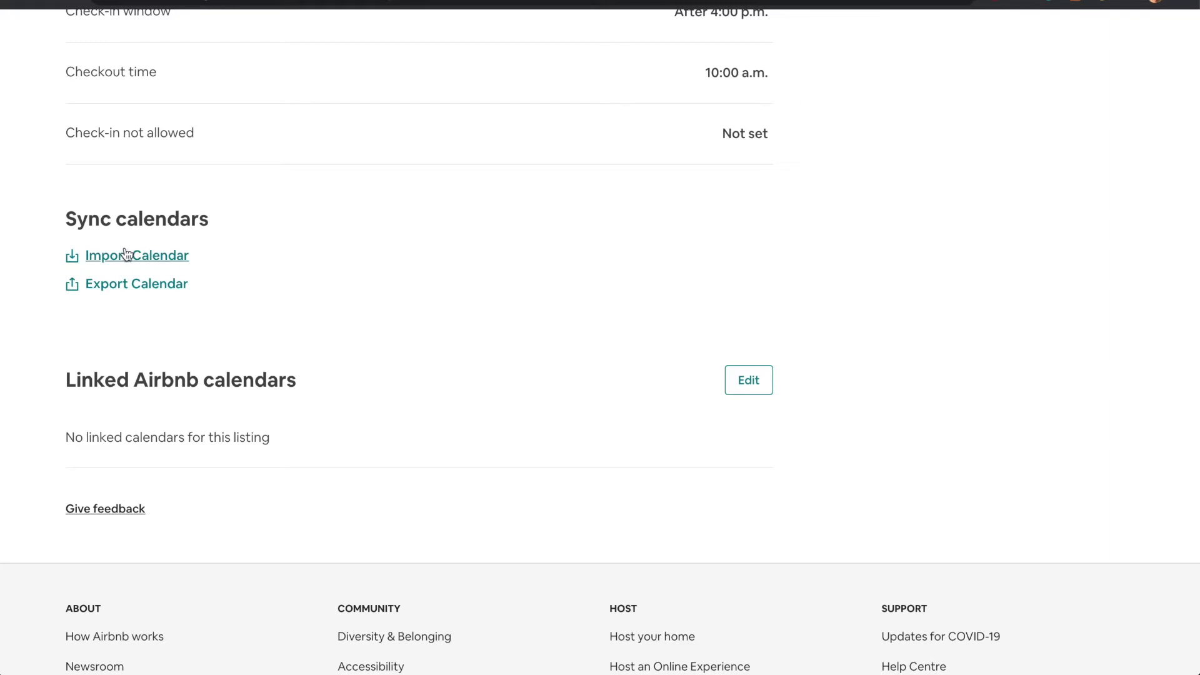
click(126, 254)
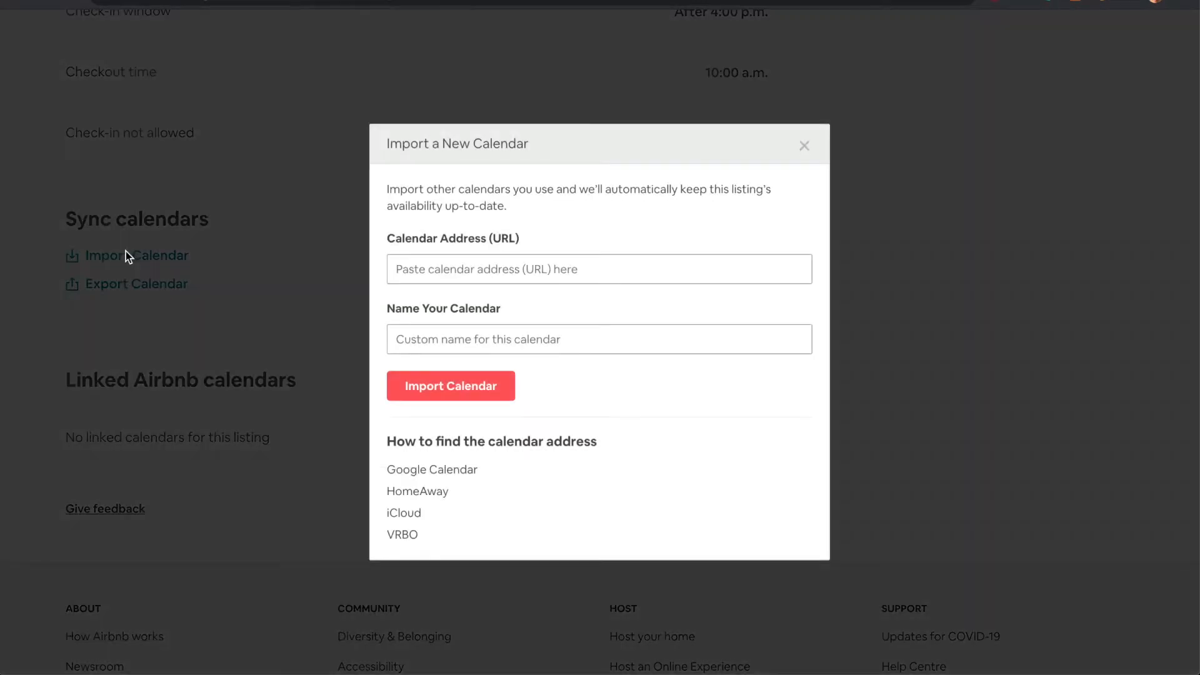
click(414, 264)
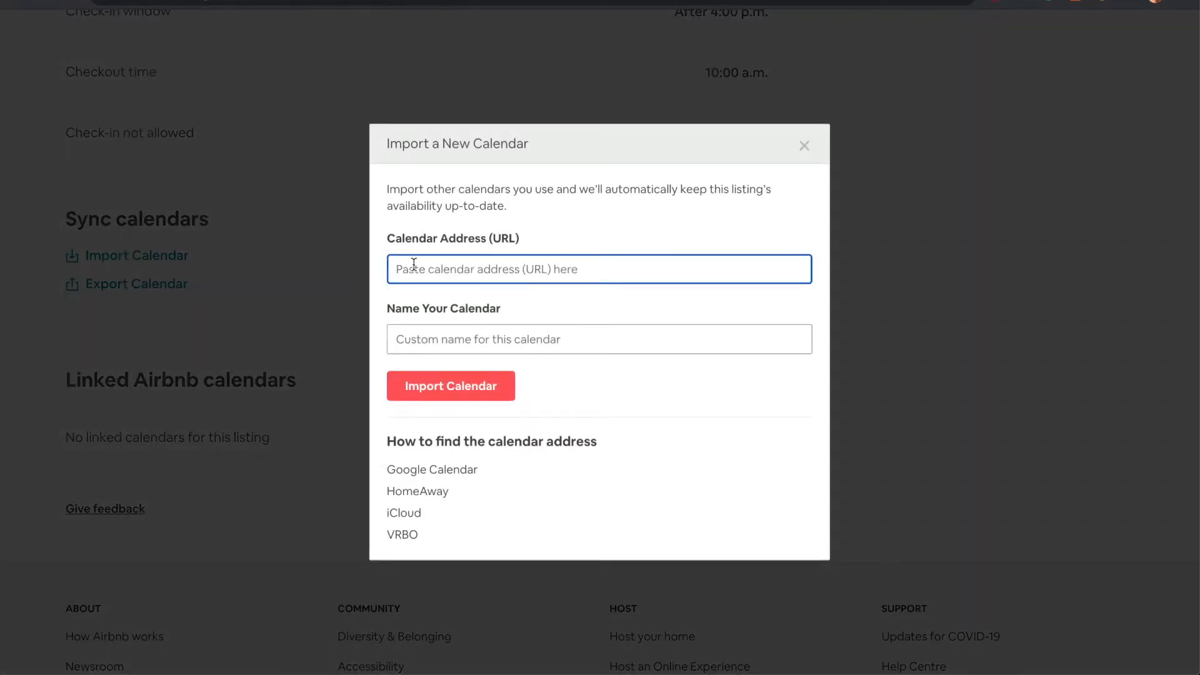
key(ctrl+v)
key(Tab)
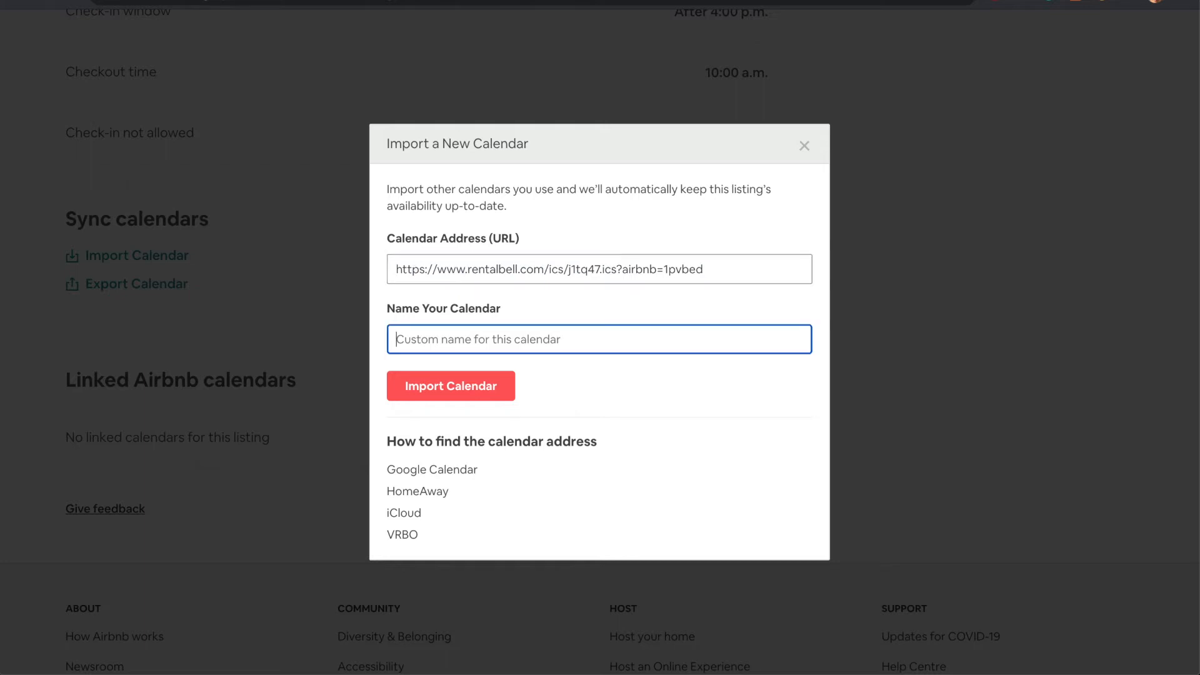
text(RentalBell)
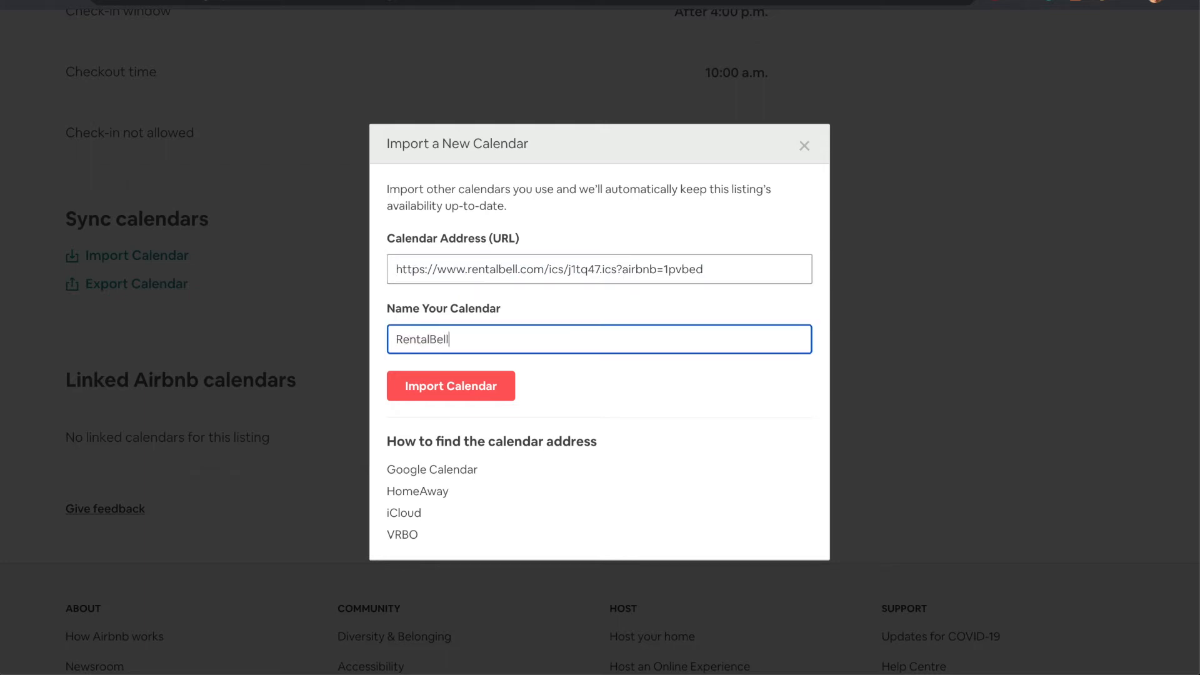
click(434, 383)
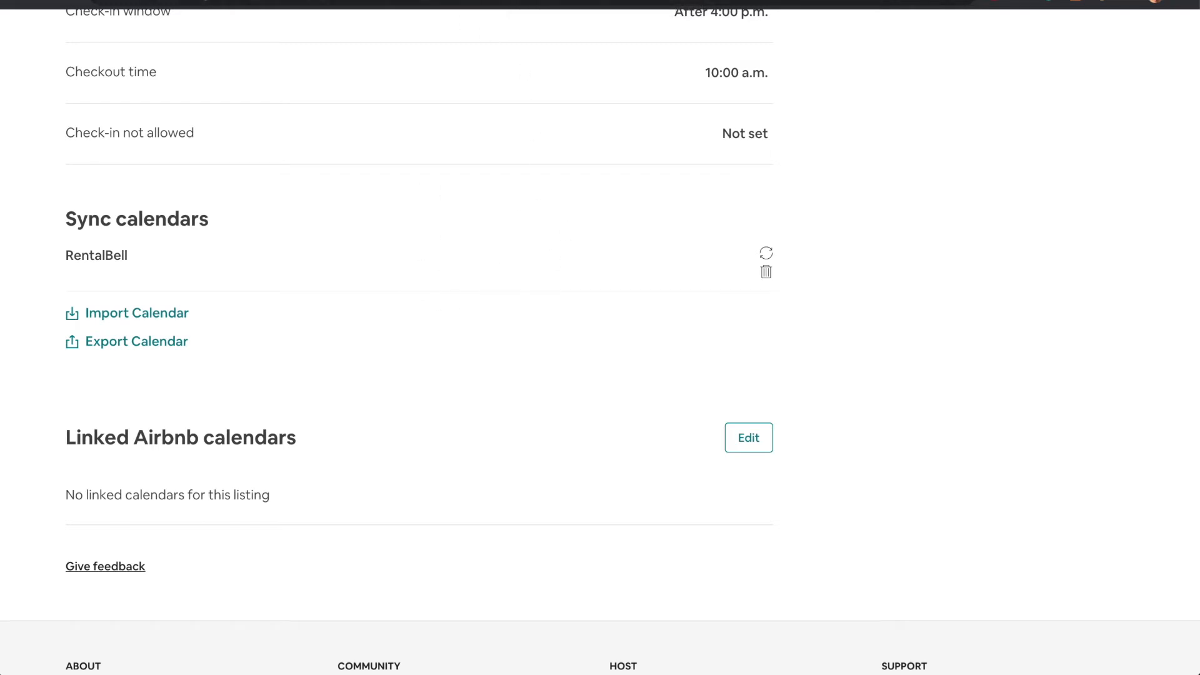
Return to RentalBell, finish the channel setup and agree to add an availability calendar to the website
key(ctrl+Tab)
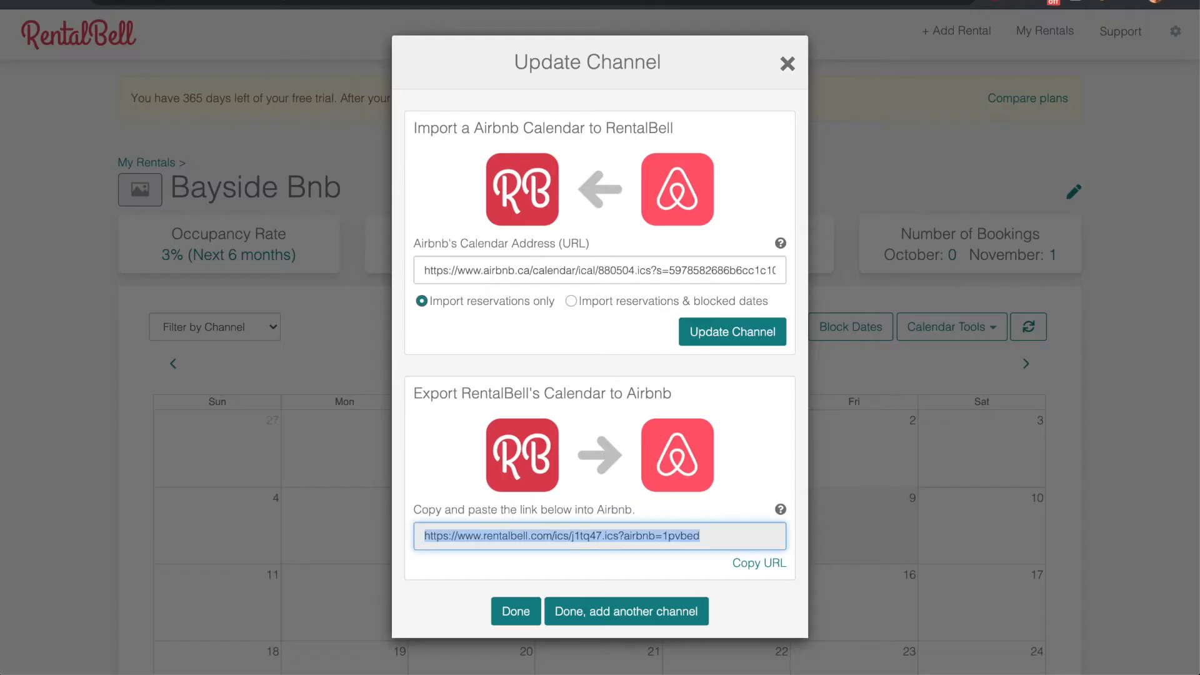
click(511, 613)
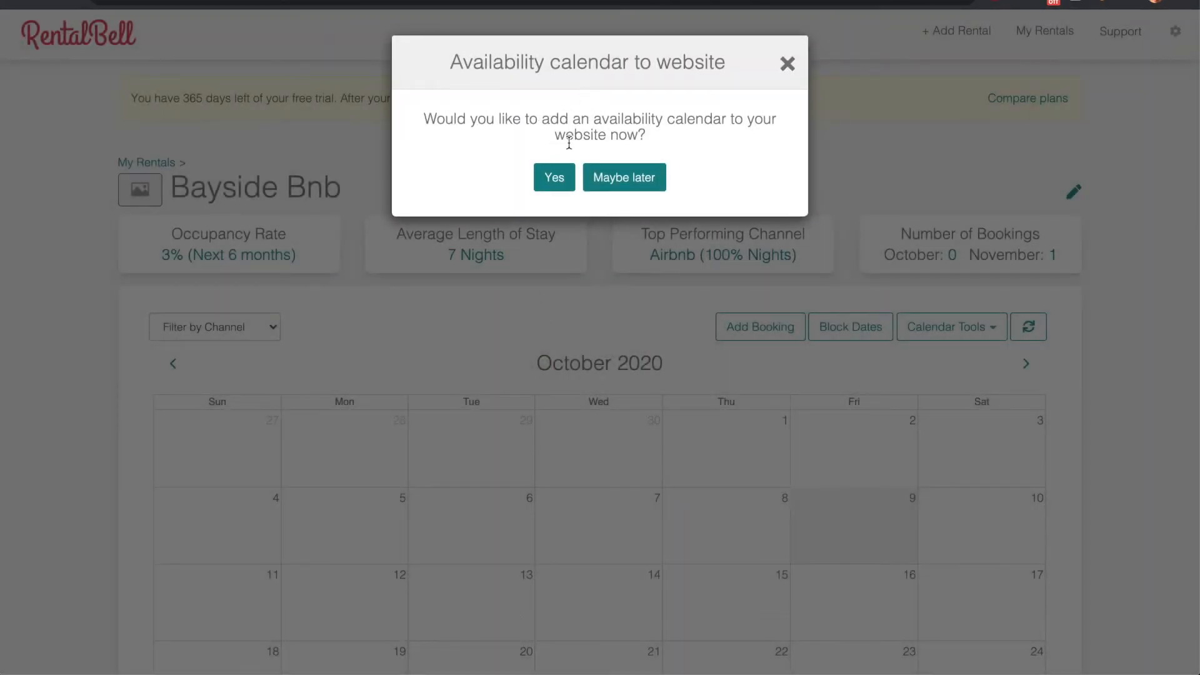
click(553, 185)
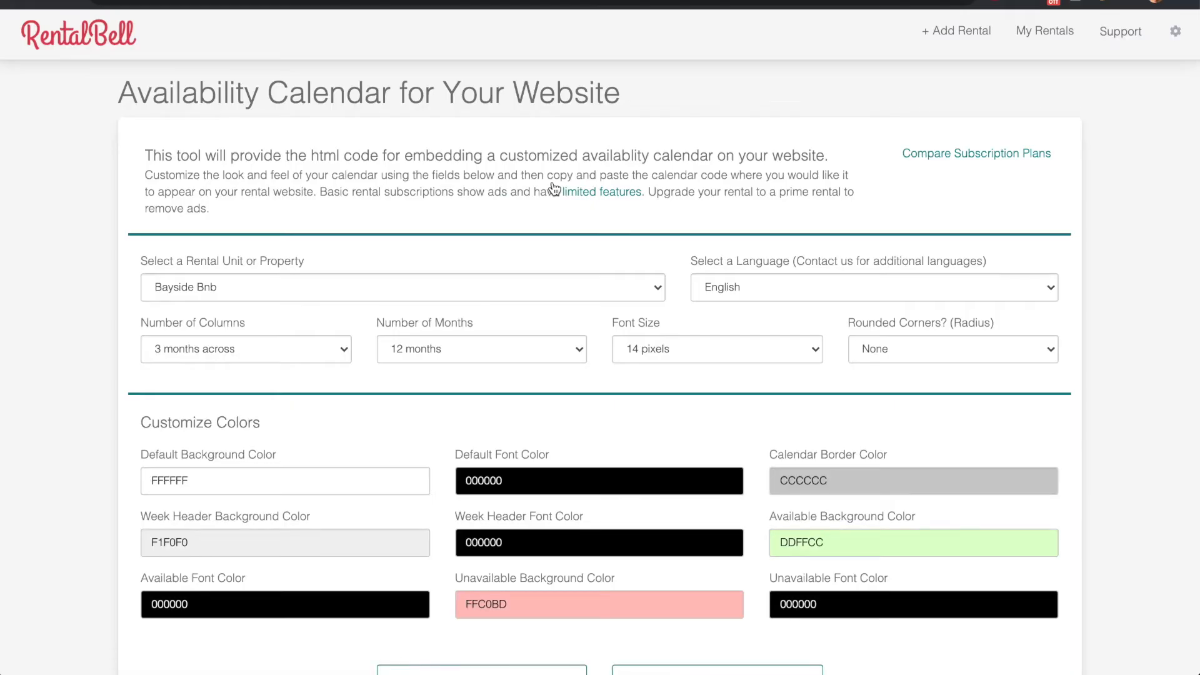
Set the website calendar to 4 months across and 4 months in total, and copy its generated embed code
scroll(554, 188, down, 3)
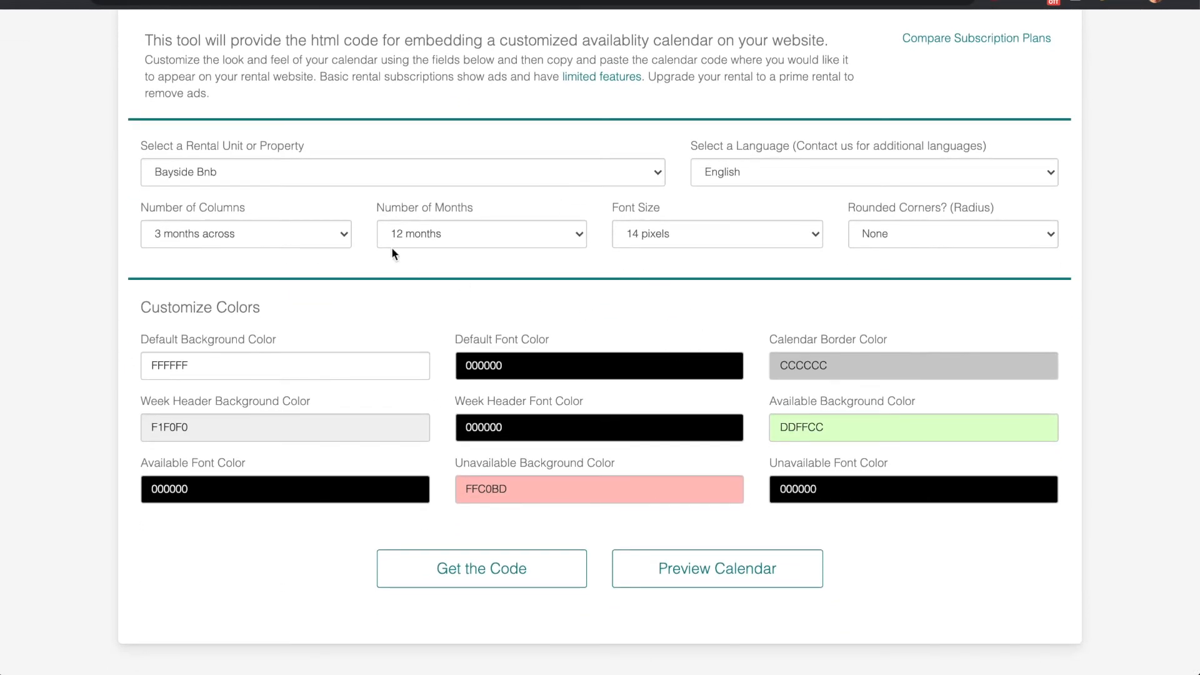
click(344, 234)
click(318, 245)
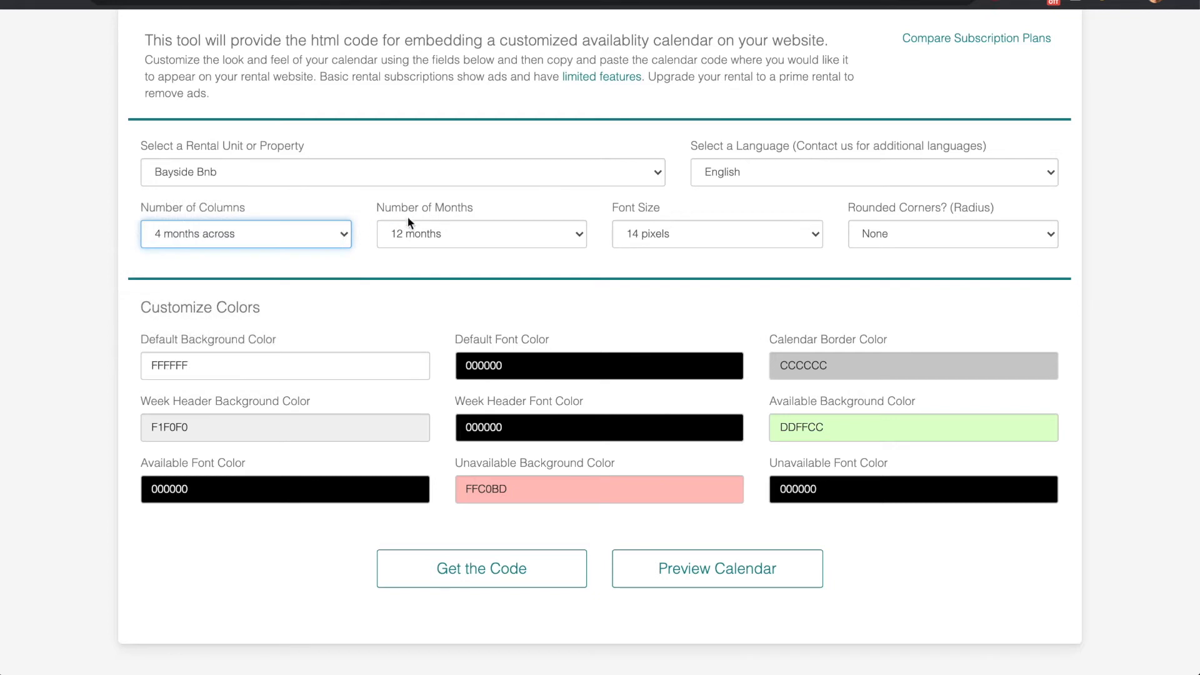
click(408, 230)
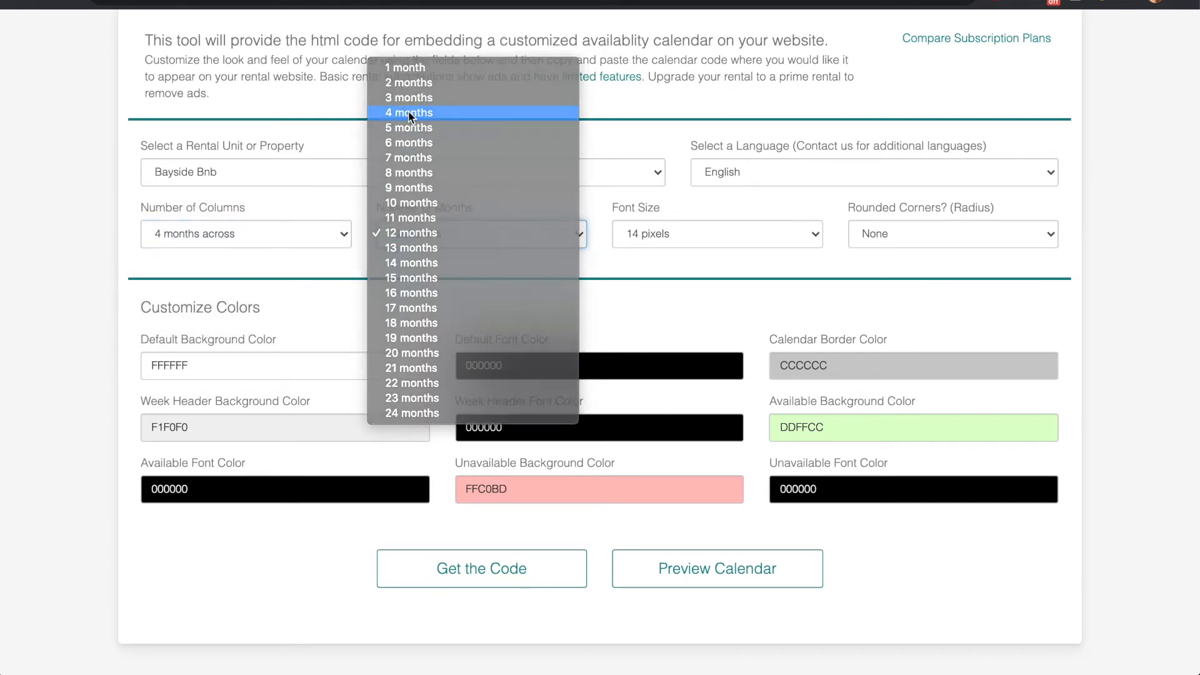
click(409, 113)
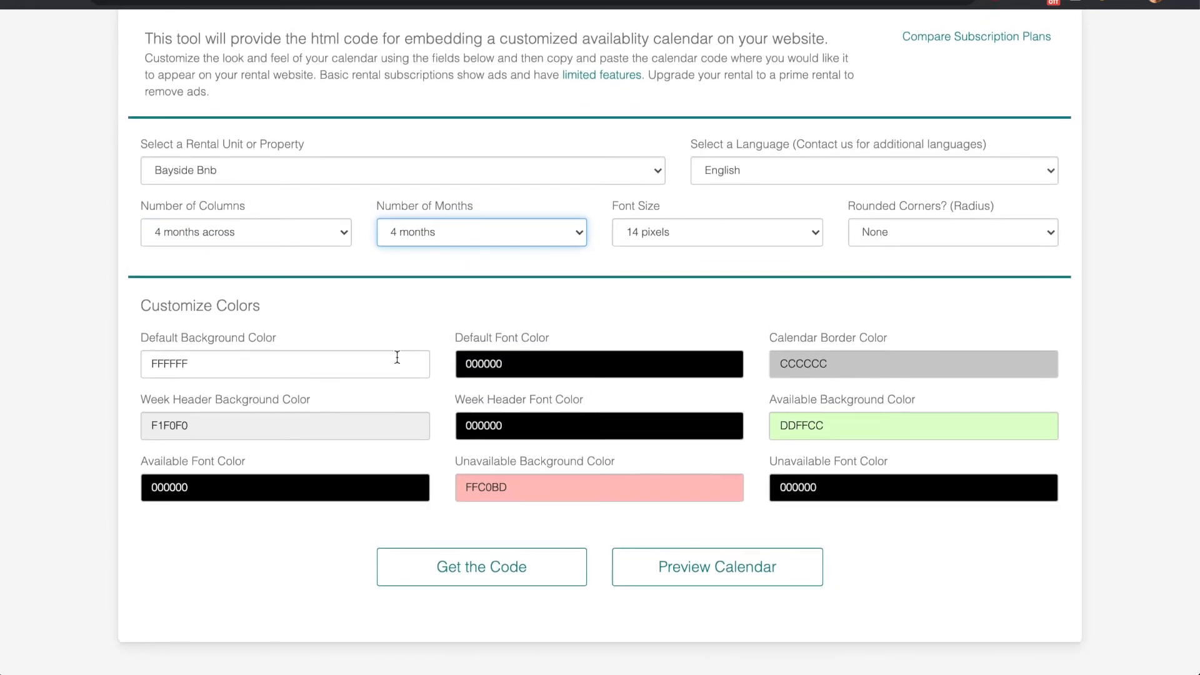
click(536, 575)
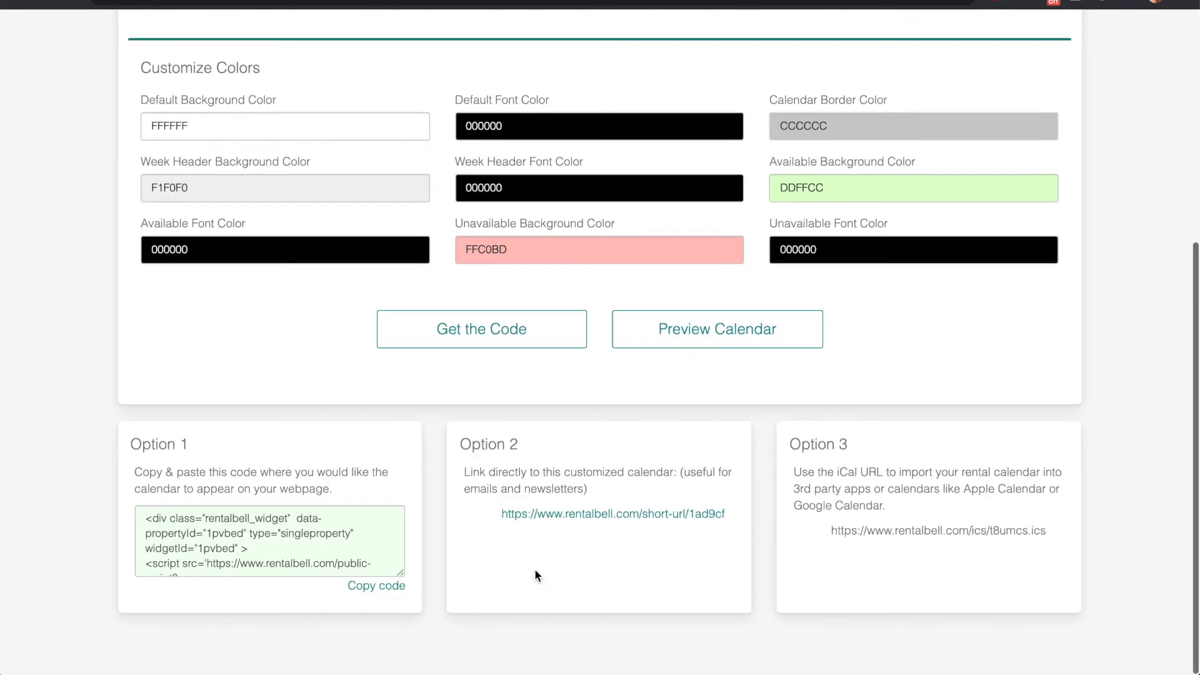
click(362, 587)
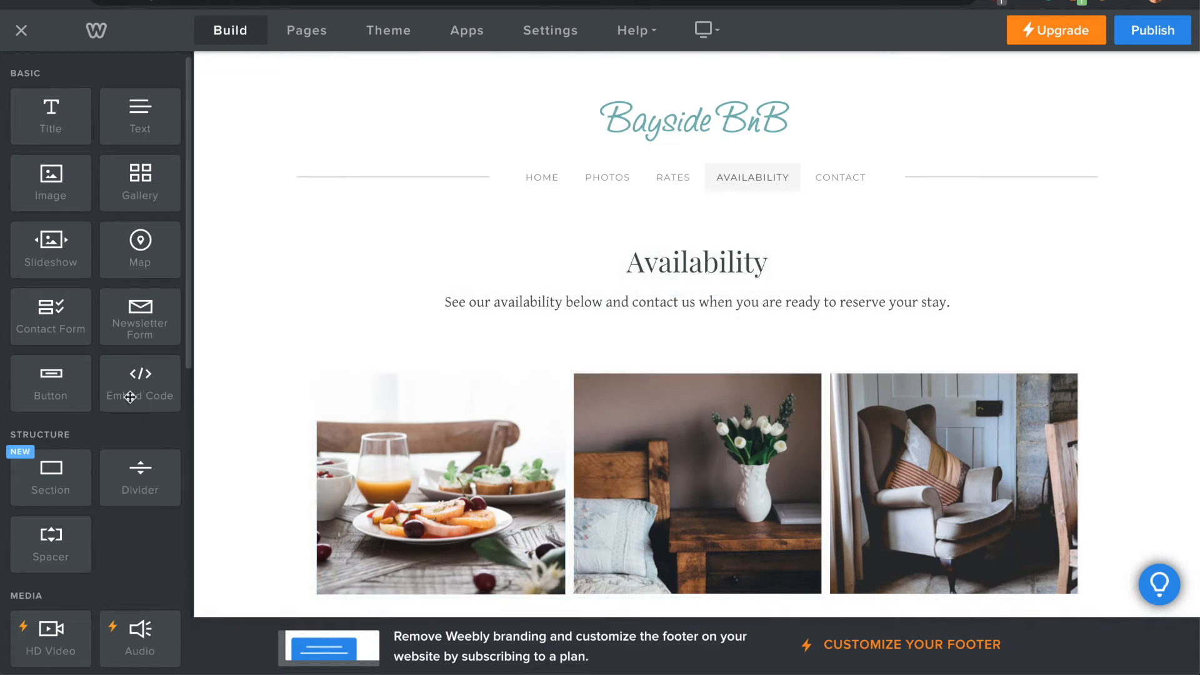
Add an Embed Code element between the Availability page's intro text and photos, and fill it with the copied RentalBell calendar code
drag(129, 395, 626, 343)
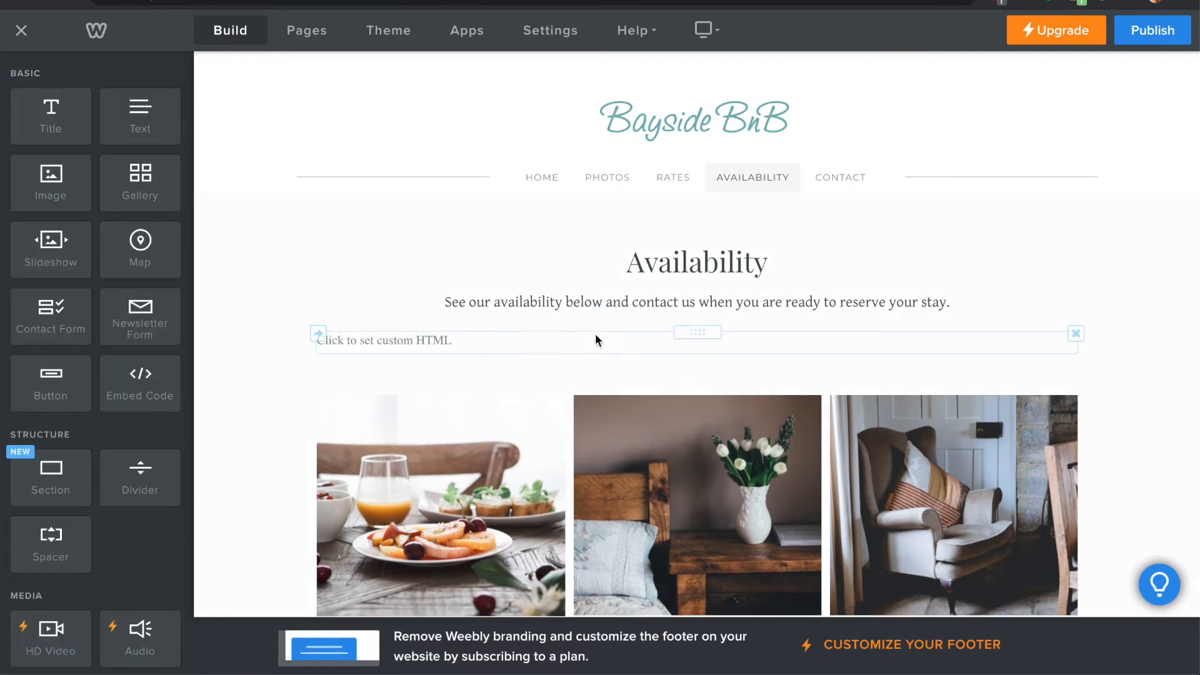
click(366, 339)
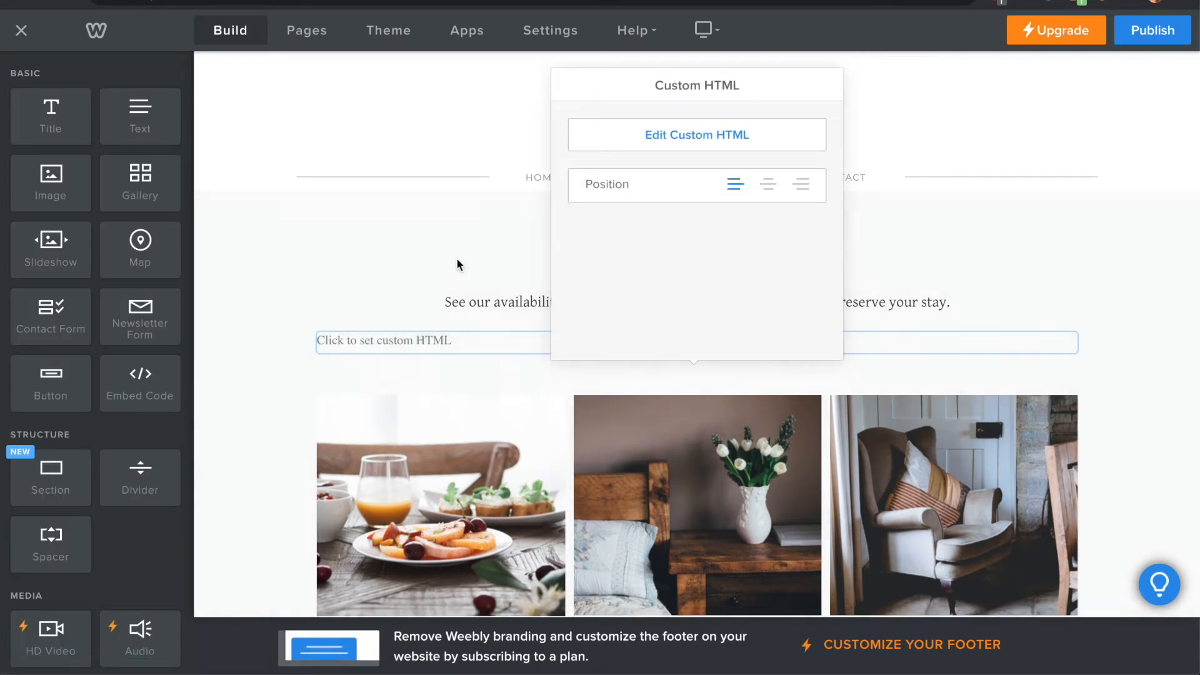
click(673, 139)
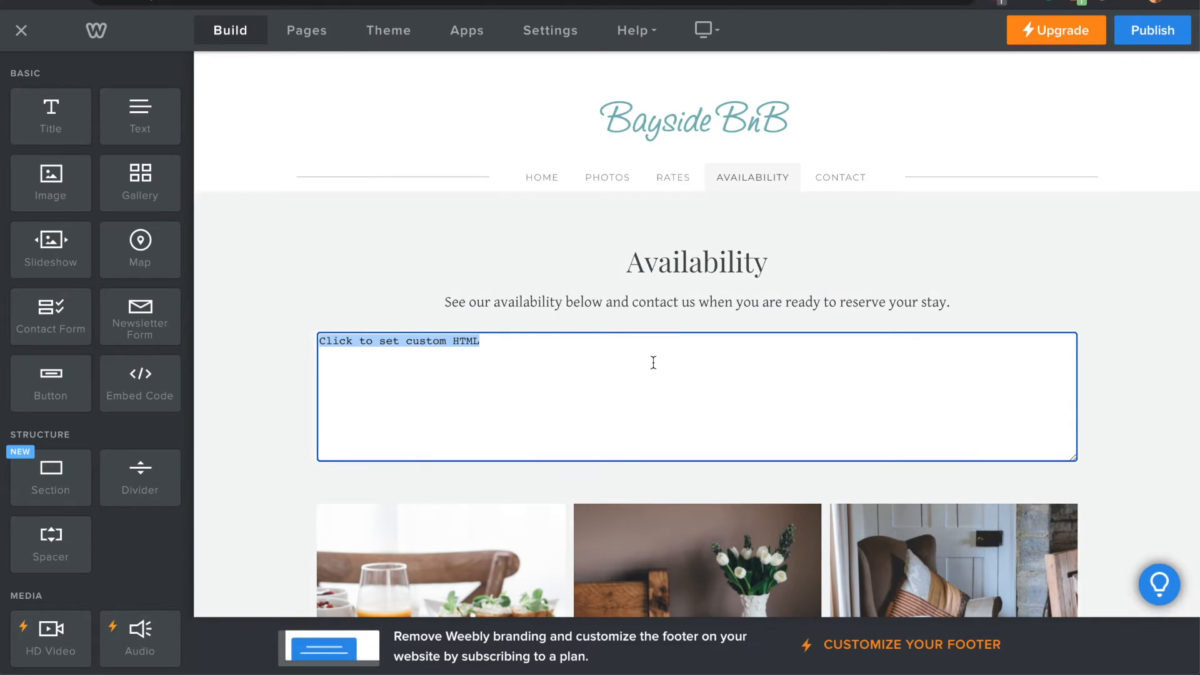
key(ctrl+v)
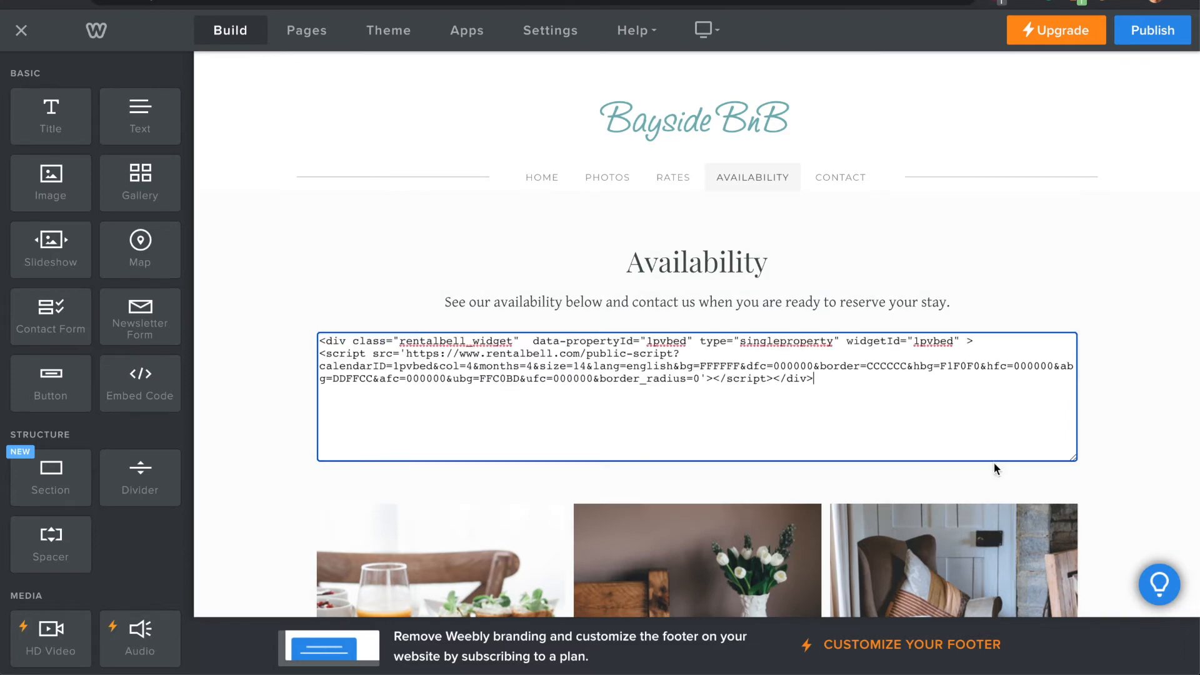
click(1139, 427)
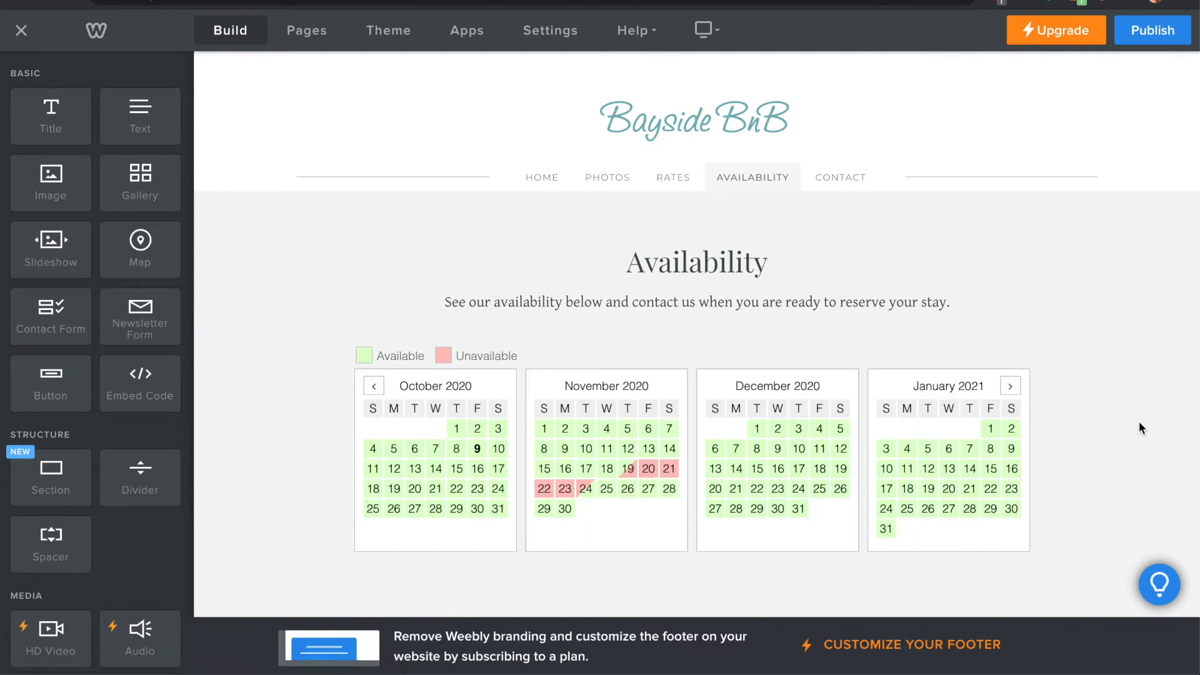
Look over the embedded calendar on the desktop page, then preview it in the mobile layout from October 2020 to January 2021
scroll(1140, 427, down, 1)
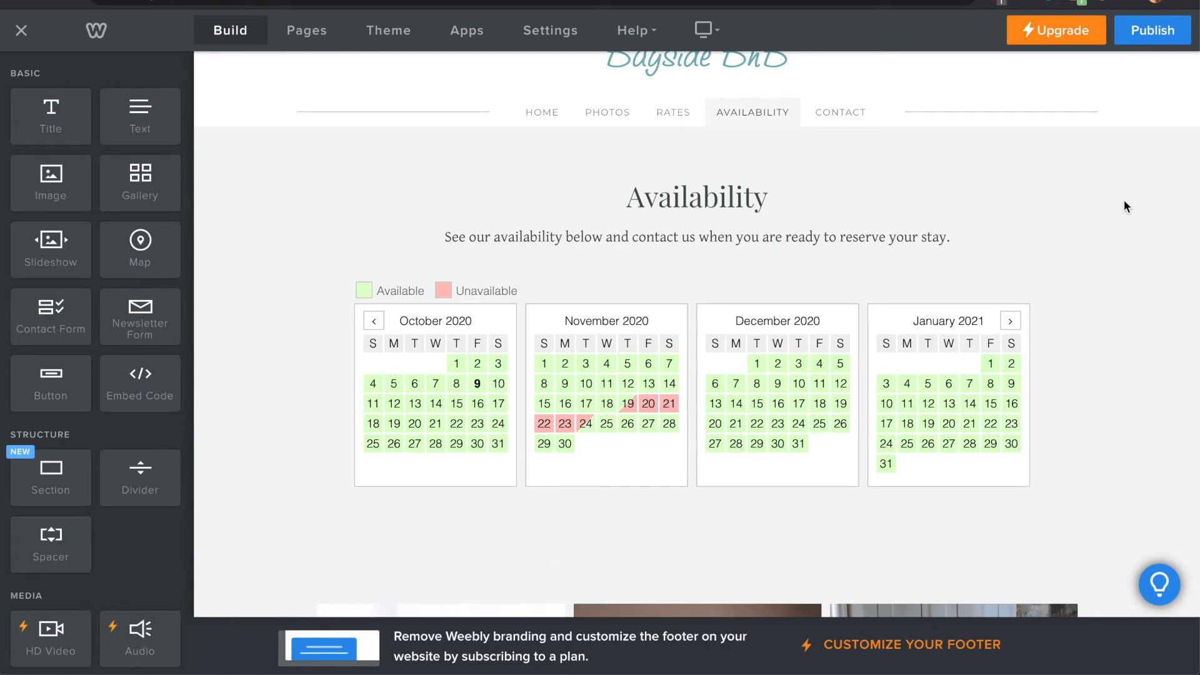
scroll(1125, 200, up, 1)
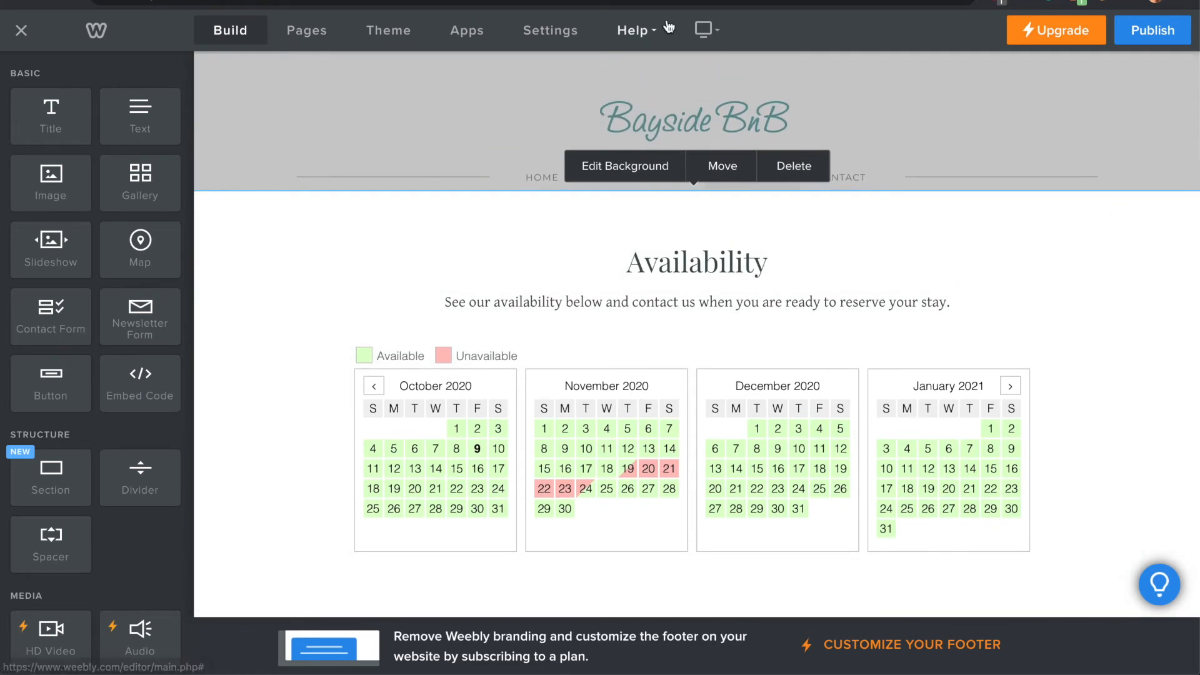
click(704, 29)
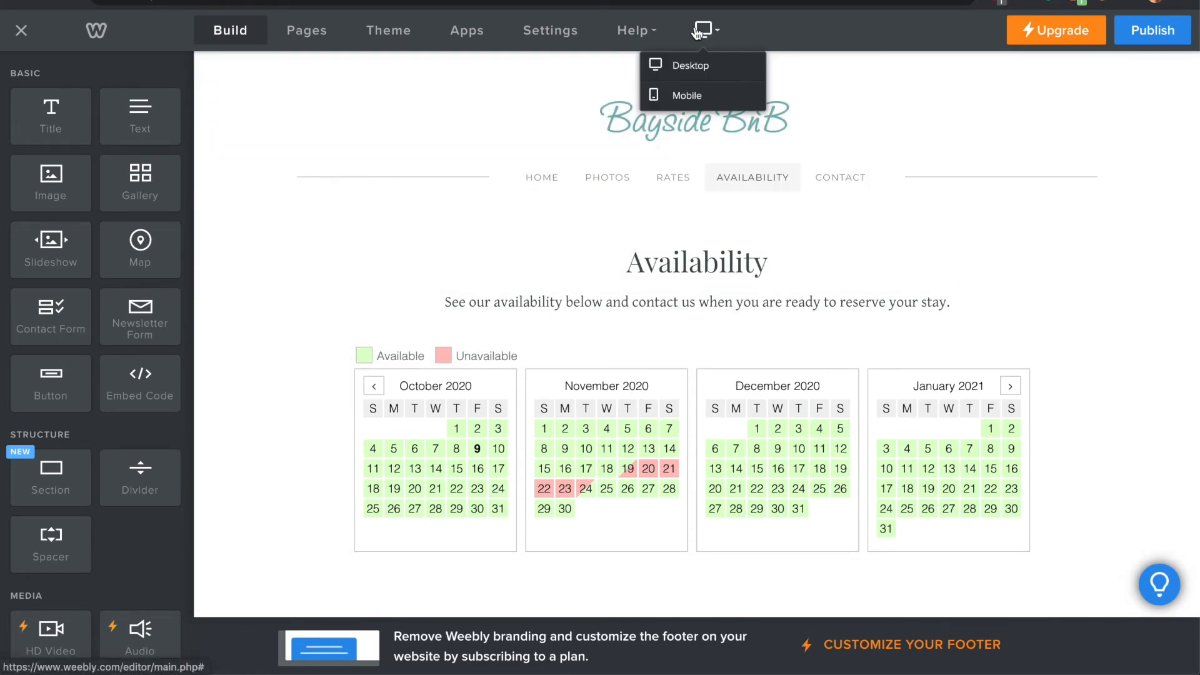
click(688, 94)
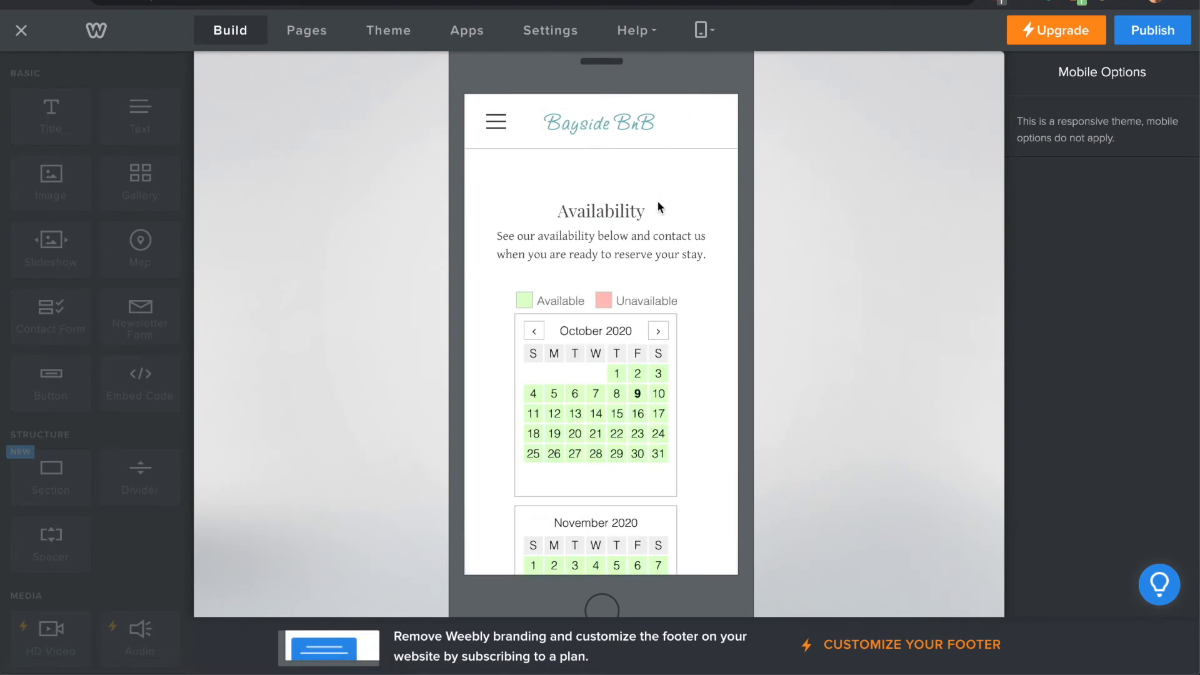
scroll(696, 219, down, 5)
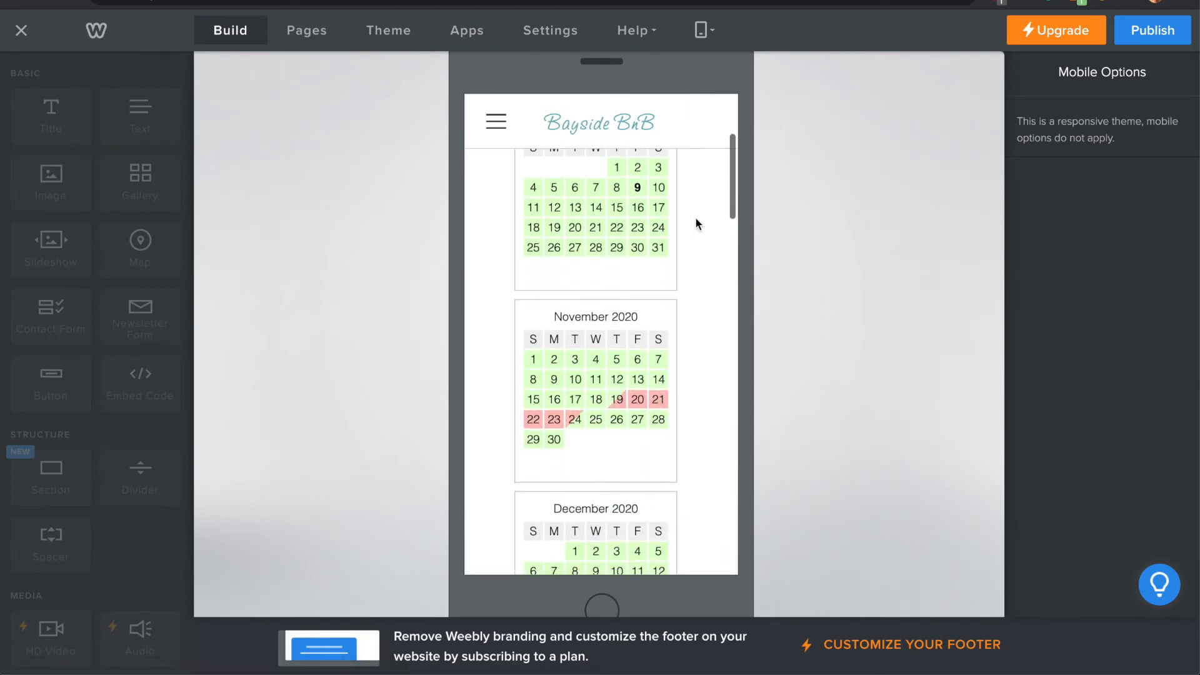
scroll(696, 220, down, 2)
scroll(695, 219, up, 5)
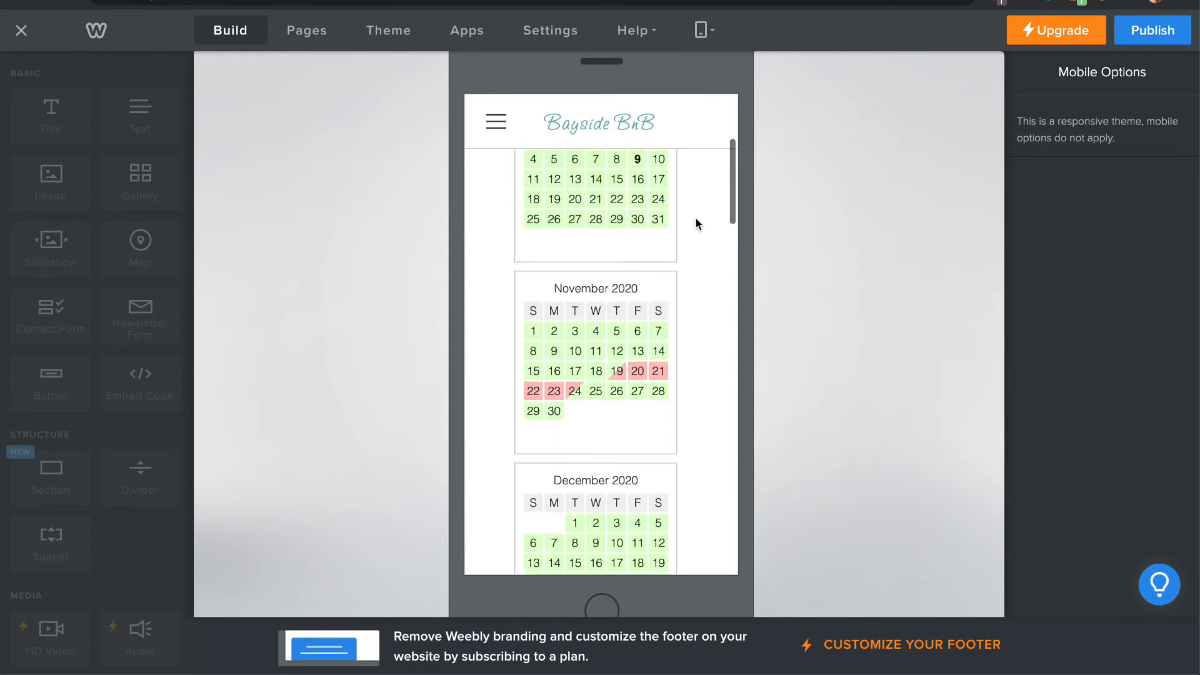
scroll(697, 220, down, 6)
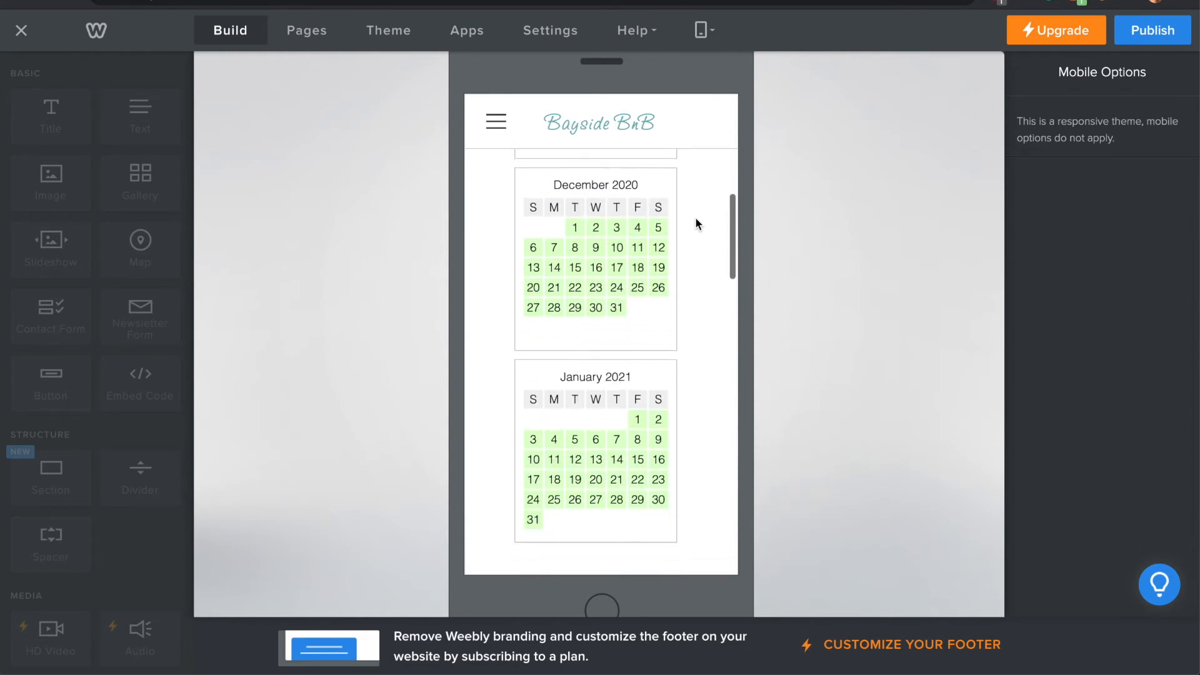
scroll(696, 220, up, 3)
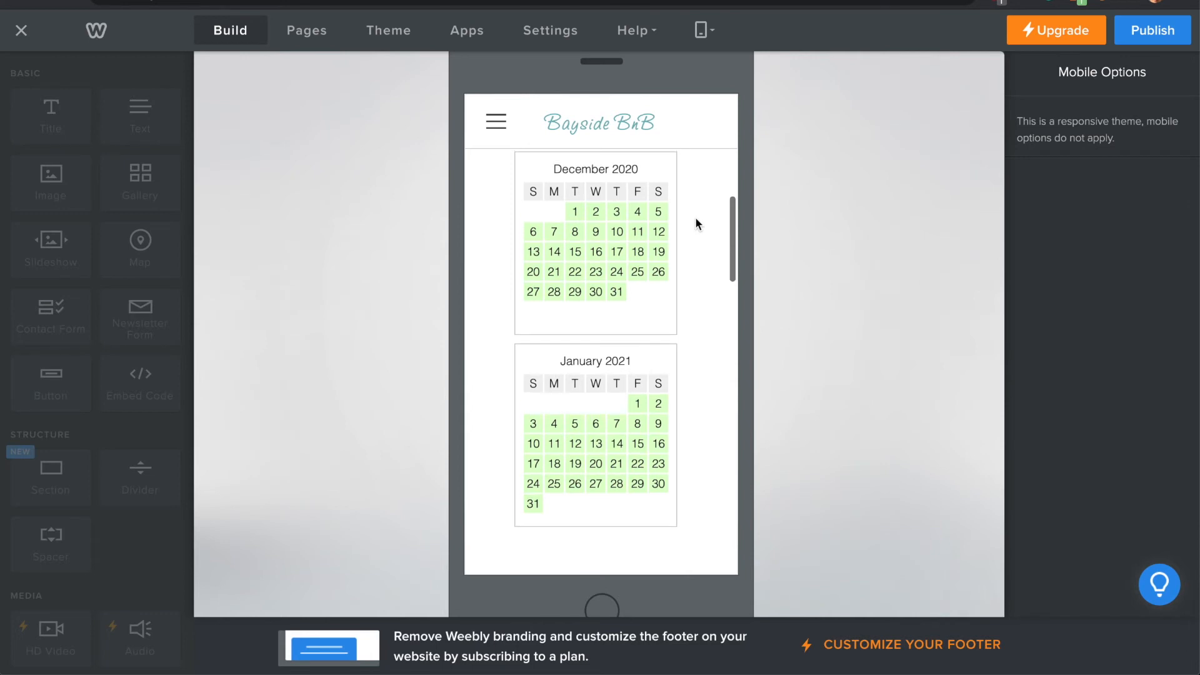
scroll(697, 220, up, 5)
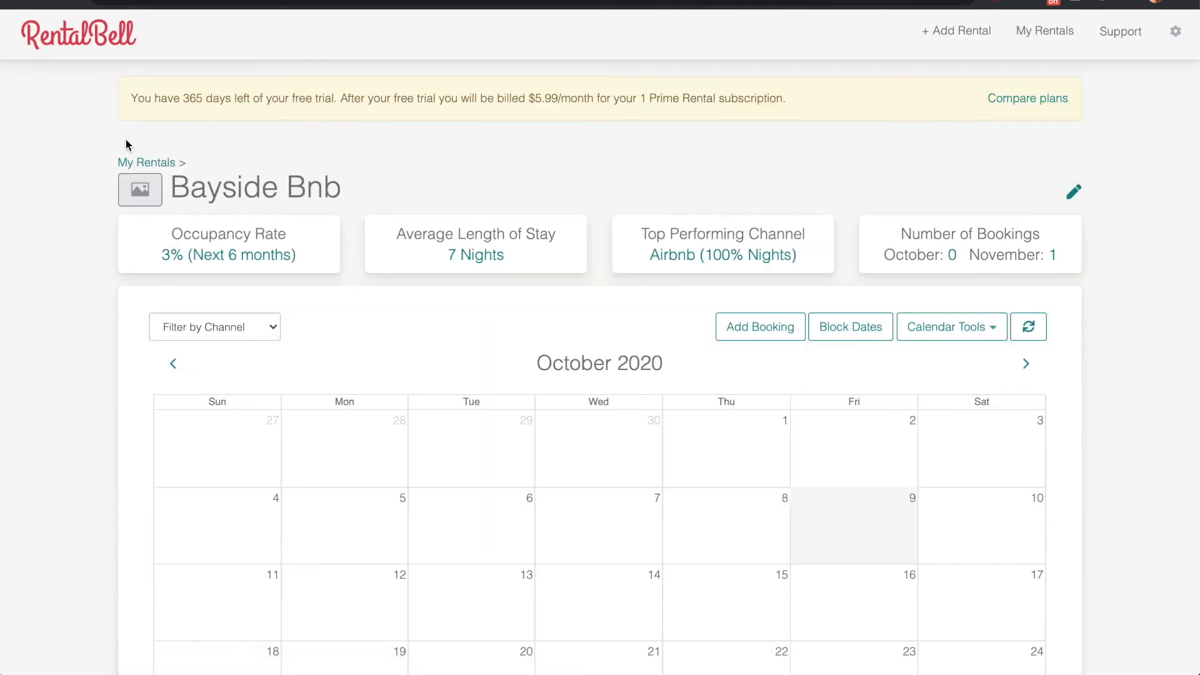
On the rental's RentalBell page, choose VRBO as a new channel calendar, view the calendar address instructions and close the dialog without importing
scroll(126, 145, down, 5)
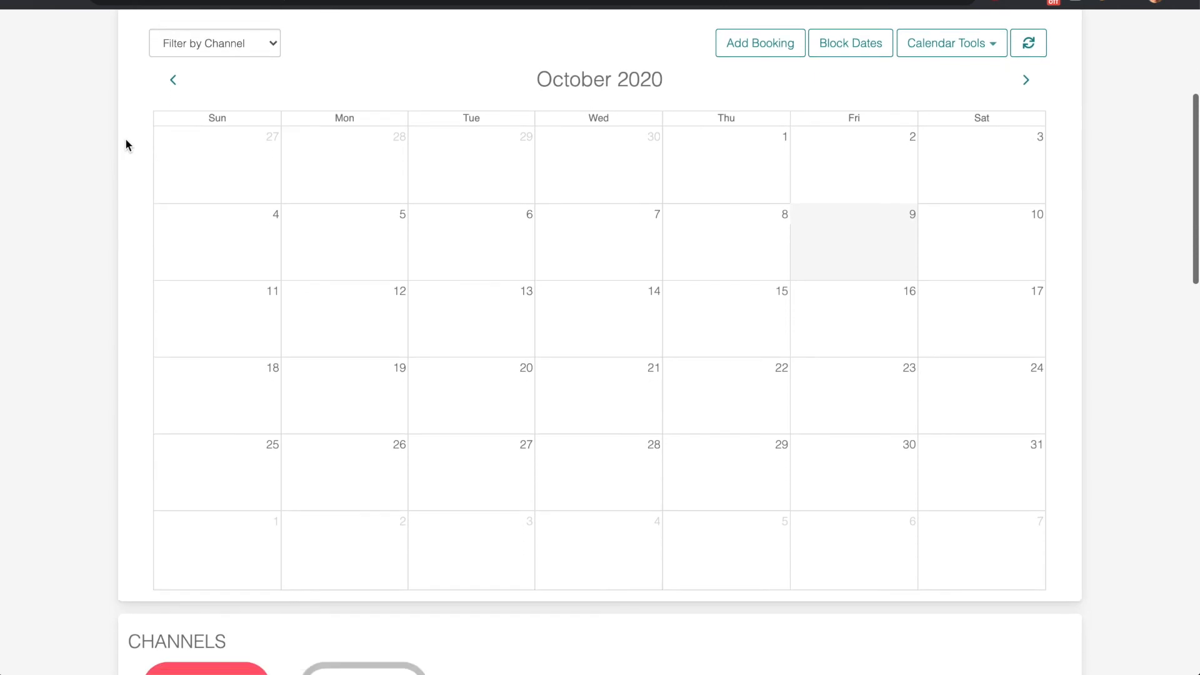
scroll(126, 145, down, 4)
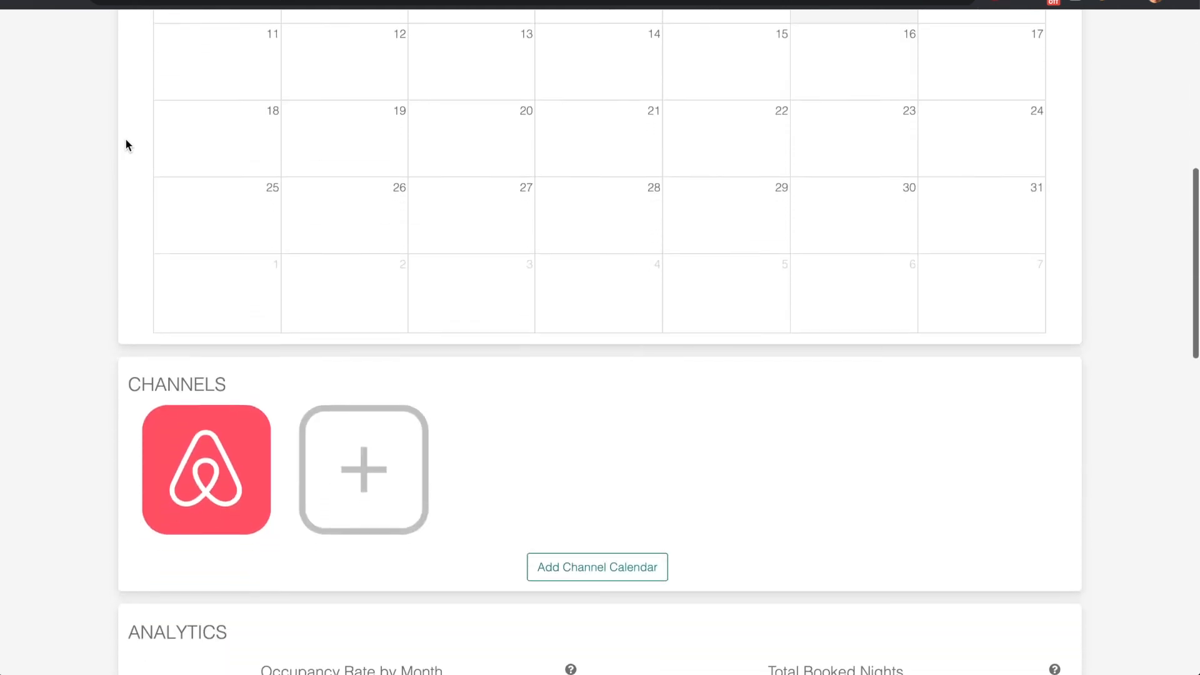
click(379, 465)
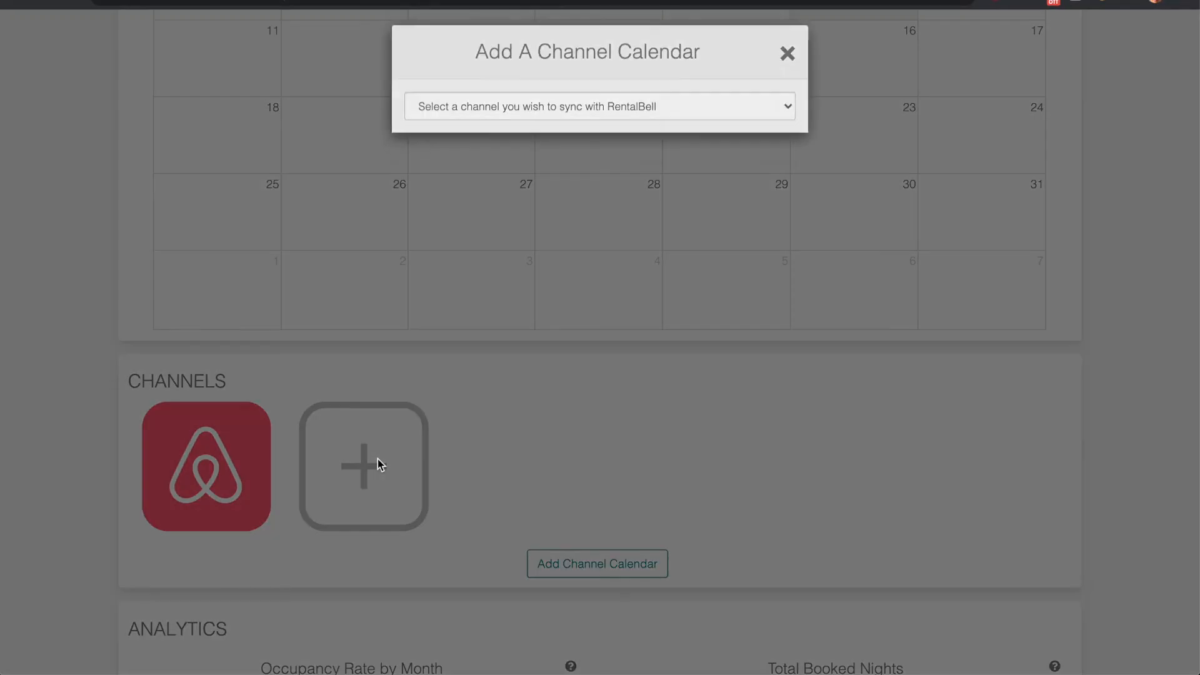
click(576, 122)
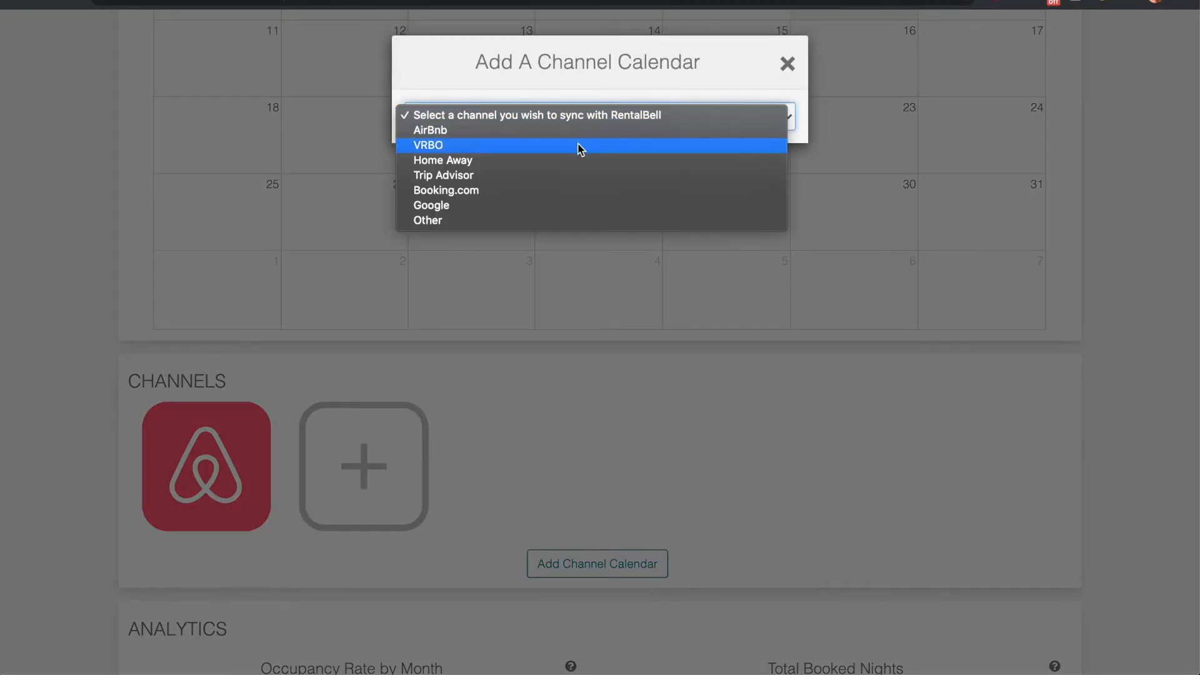
click(580, 148)
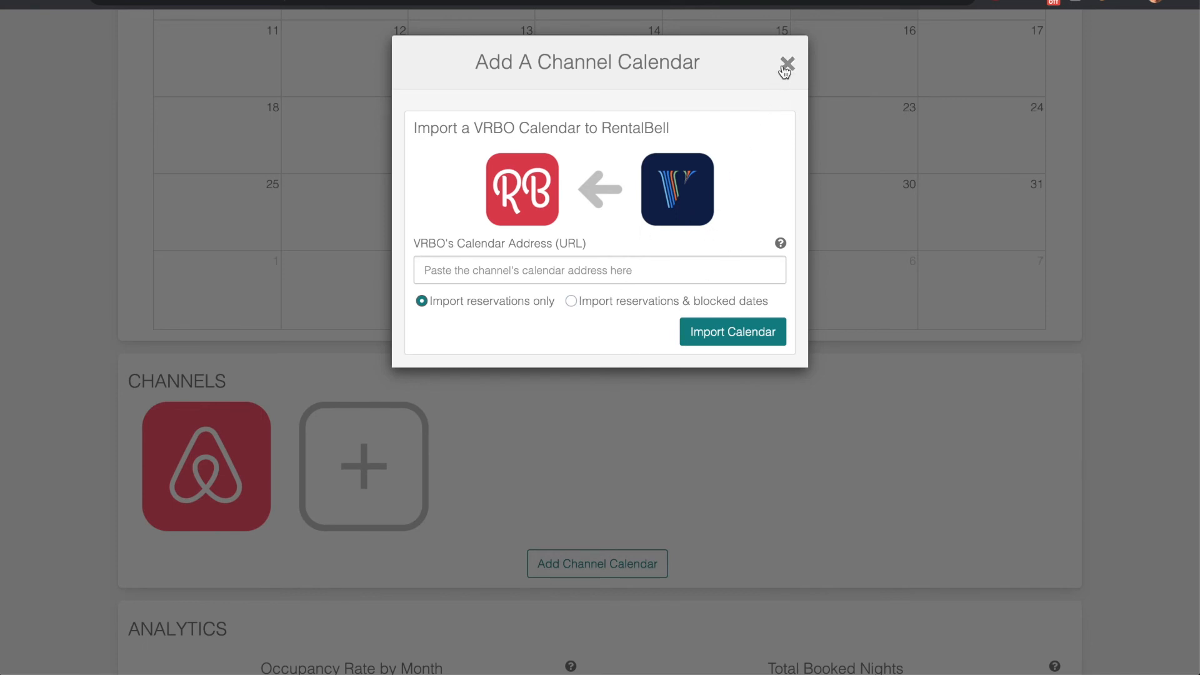
mouse_move(781, 245)
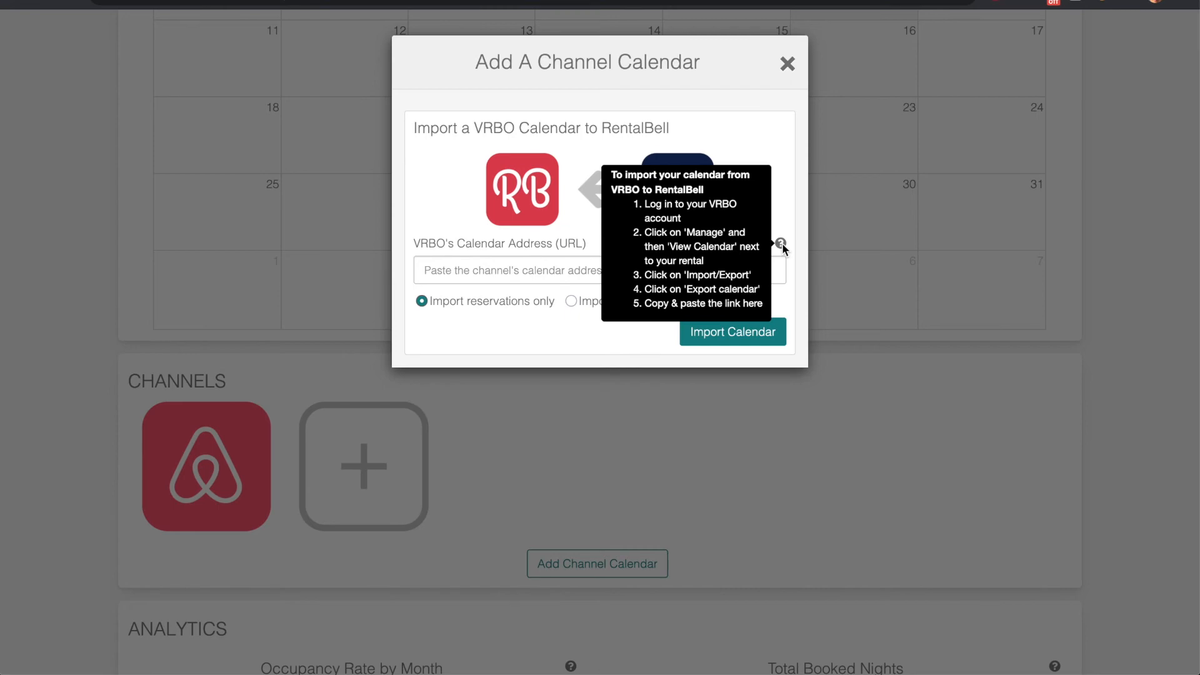
click(787, 65)
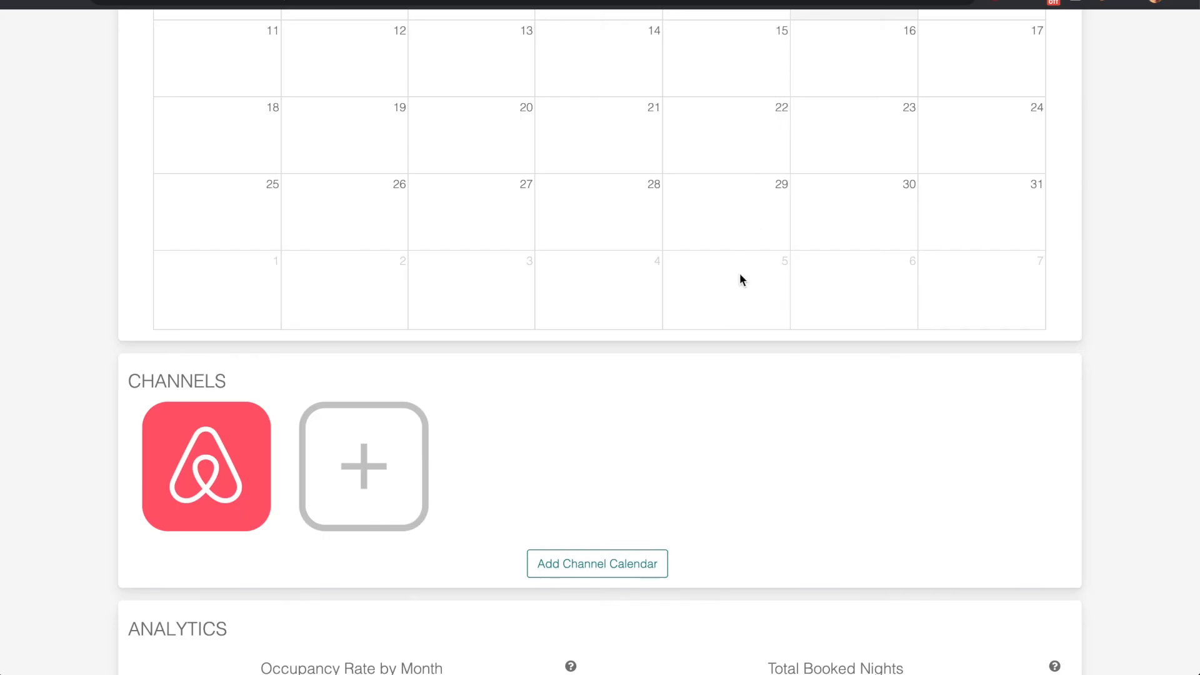
Show November 2020 in the rental calendar and inspect the Airbnb booking there
scroll(741, 279, up, 5)
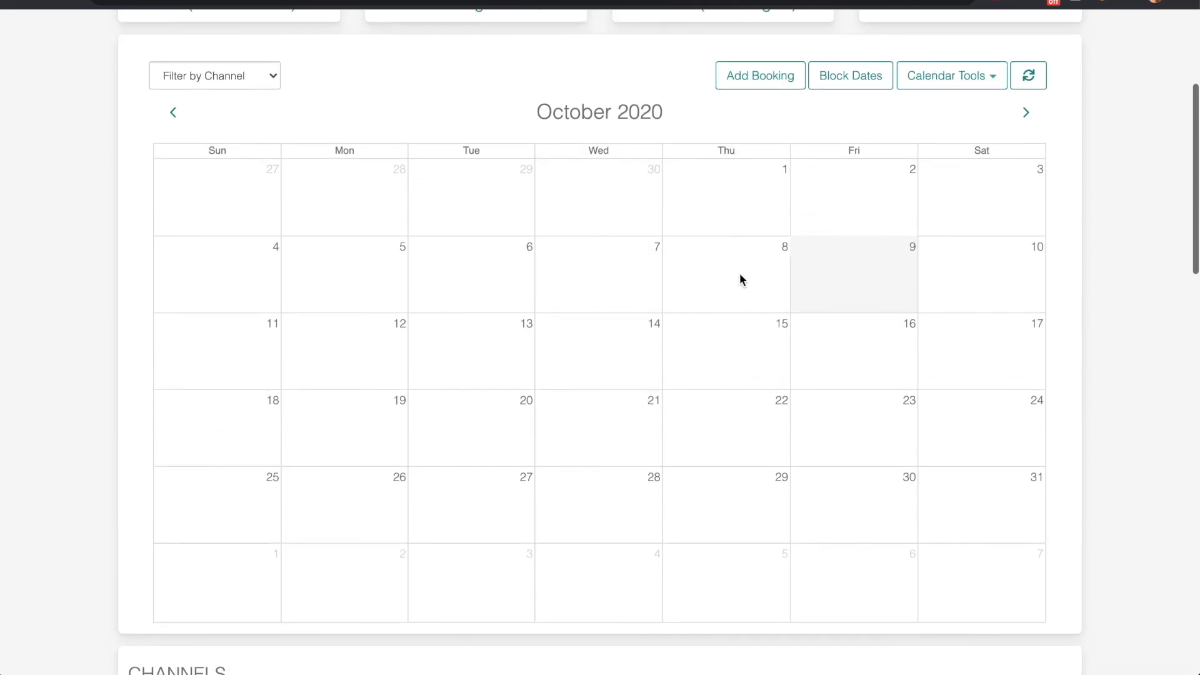
click(1026, 114)
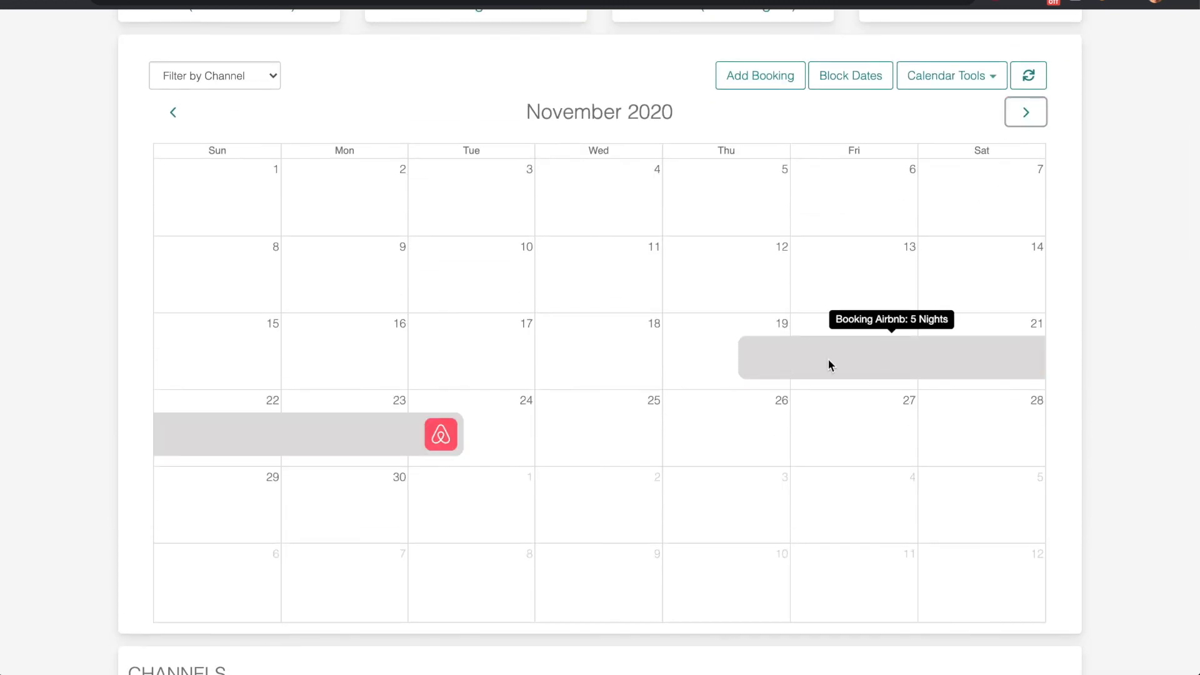
scroll(830, 365, down, 7)
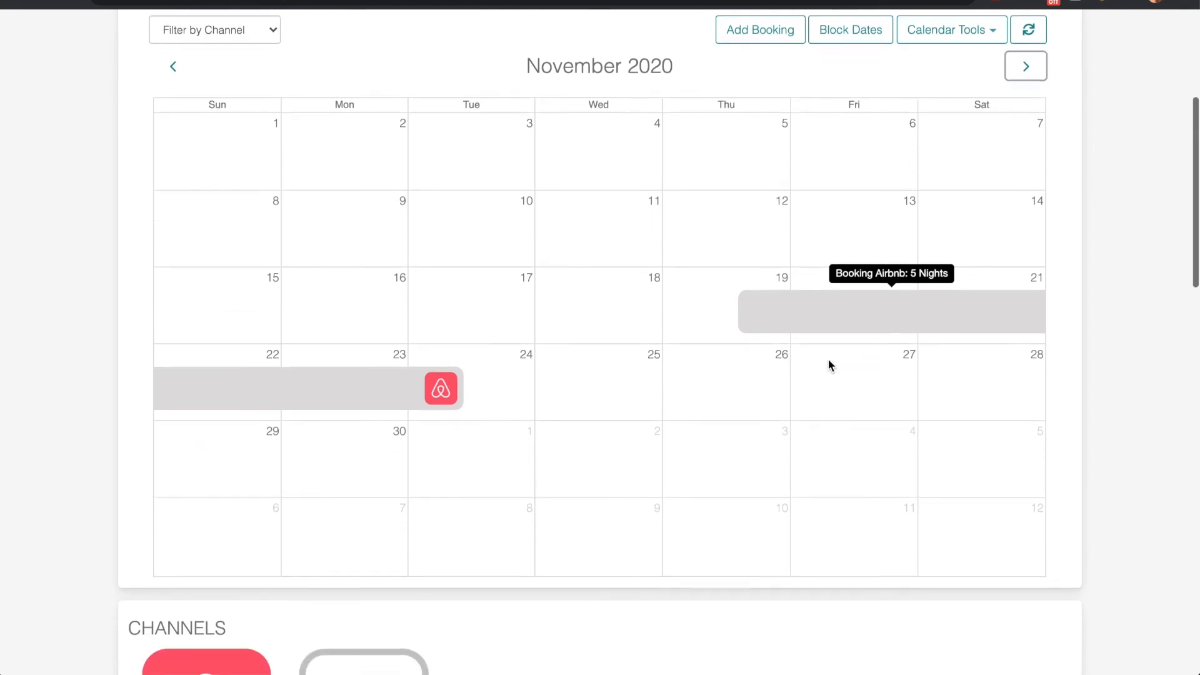
Examine the rental's analytics charts for occupancy, booked nights, length of stay, channel share, new bookings and check-in runway
scroll(830, 366, down, 7)
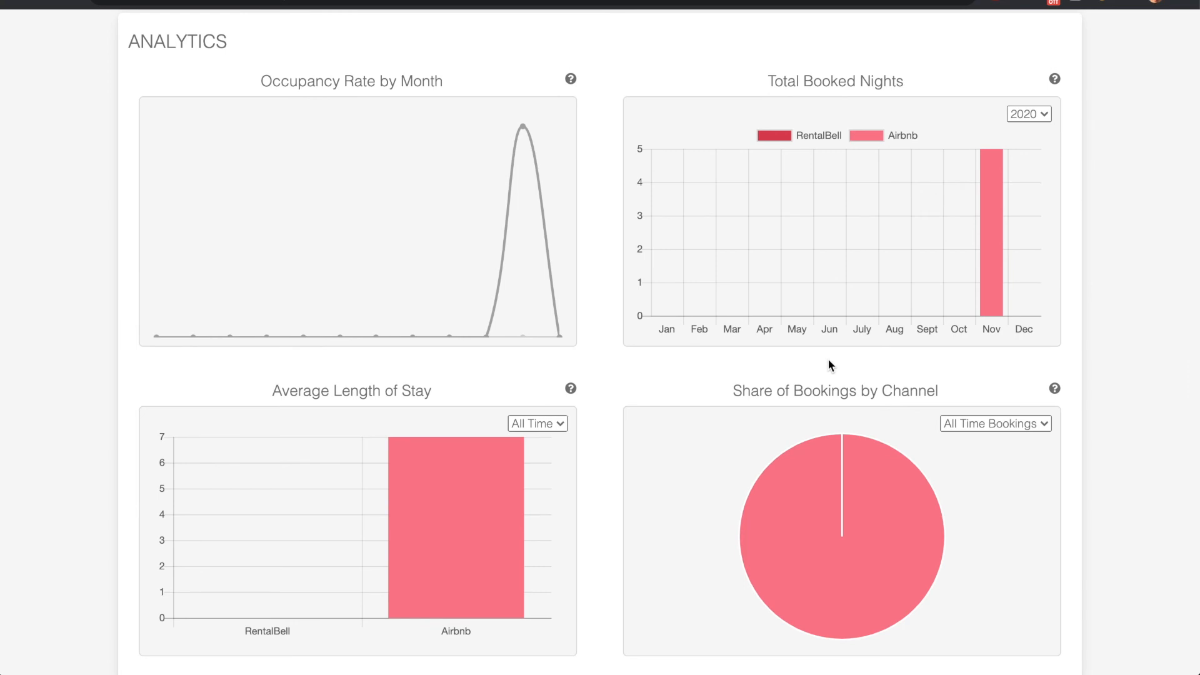
scroll(829, 365, down, 5)
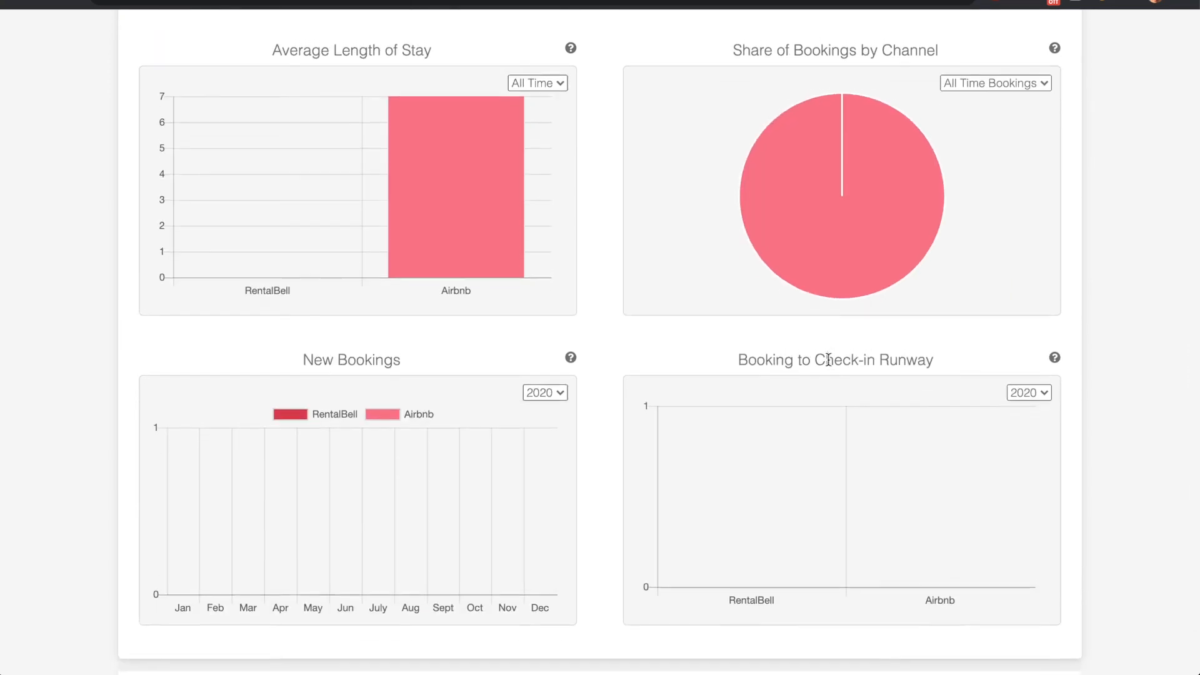
scroll(829, 361, up, 3)
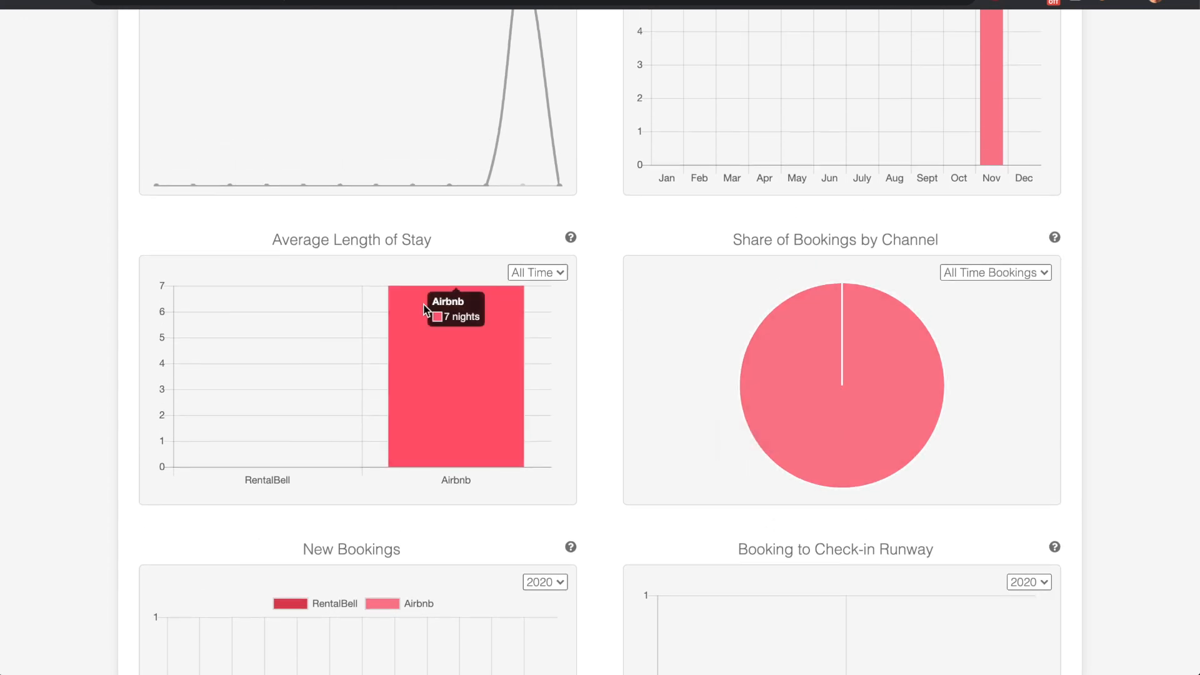
scroll(437, 348, up, 4)
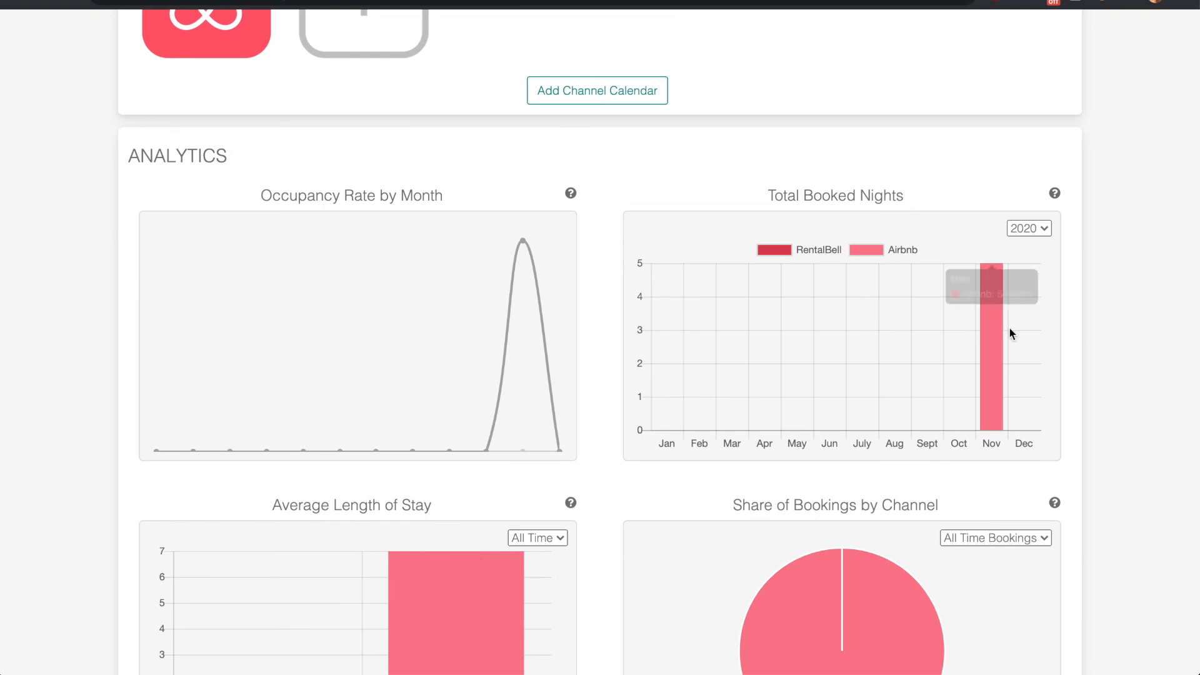
scroll(775, 316, down, 1)
scroll(775, 316, down, 5)
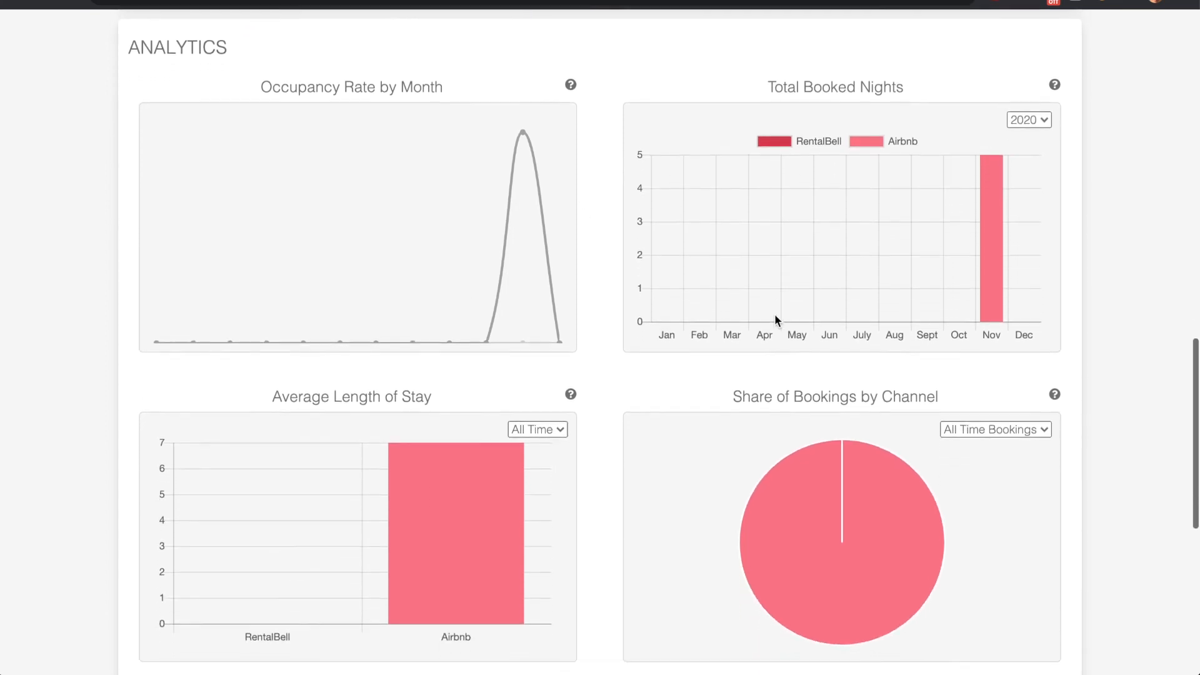
scroll(498, 216, down, 3)
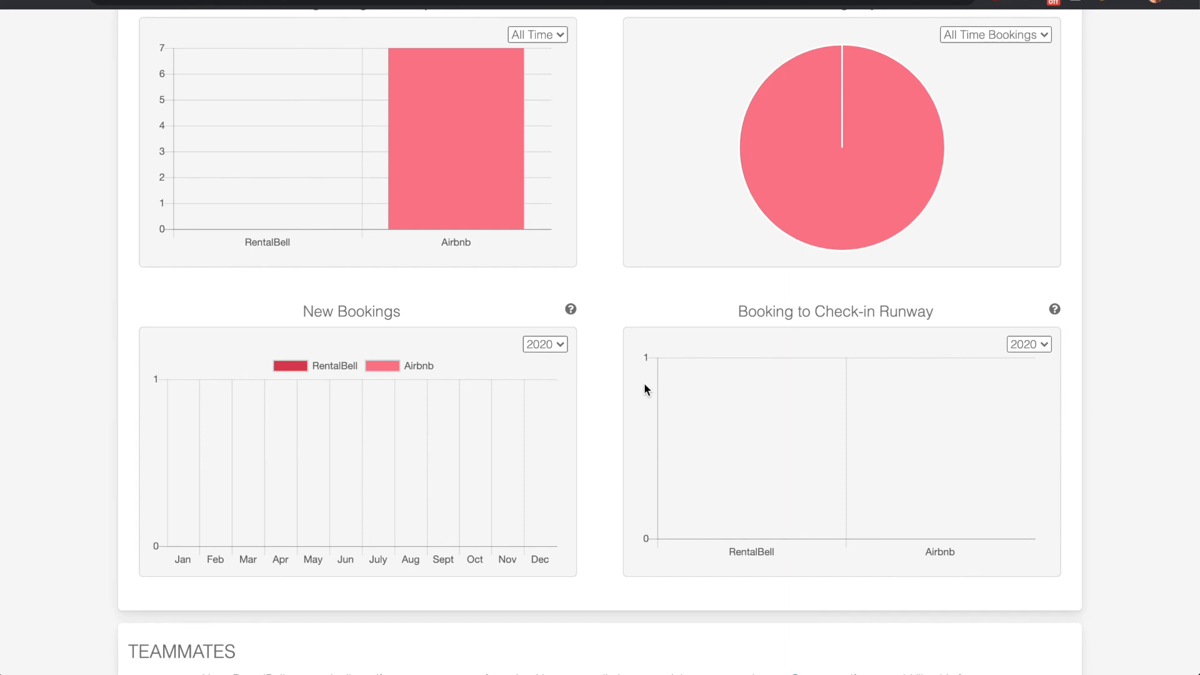
scroll(644, 383, up, 5)
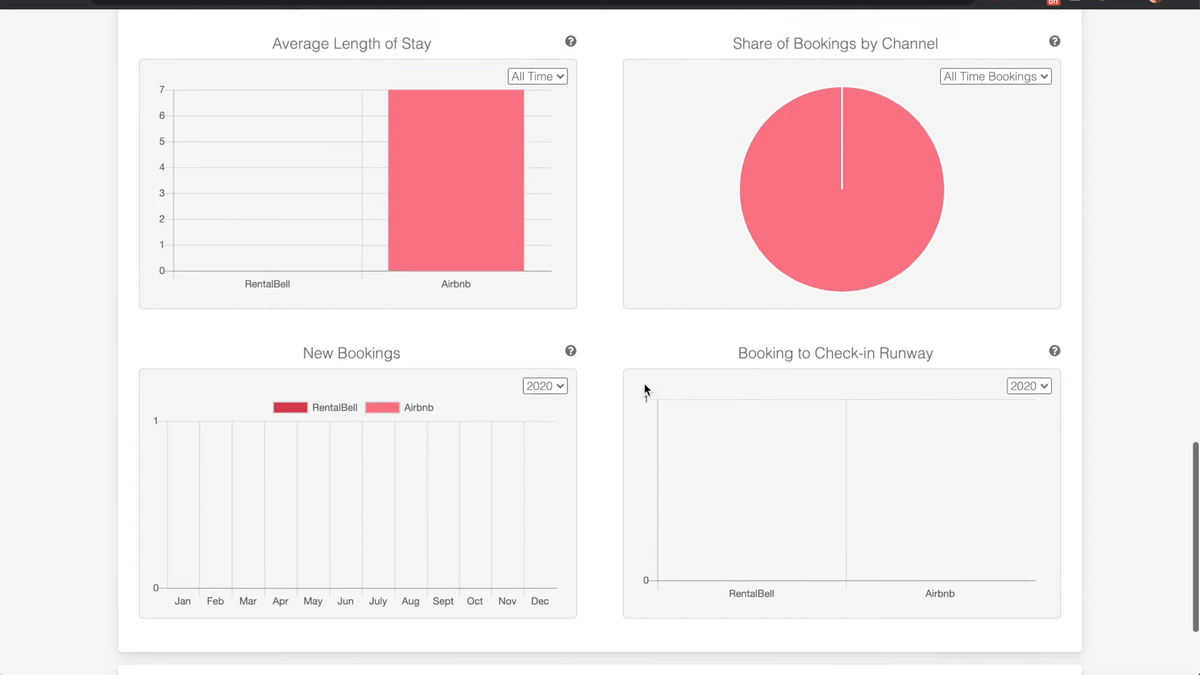
scroll(644, 387, up, 15)
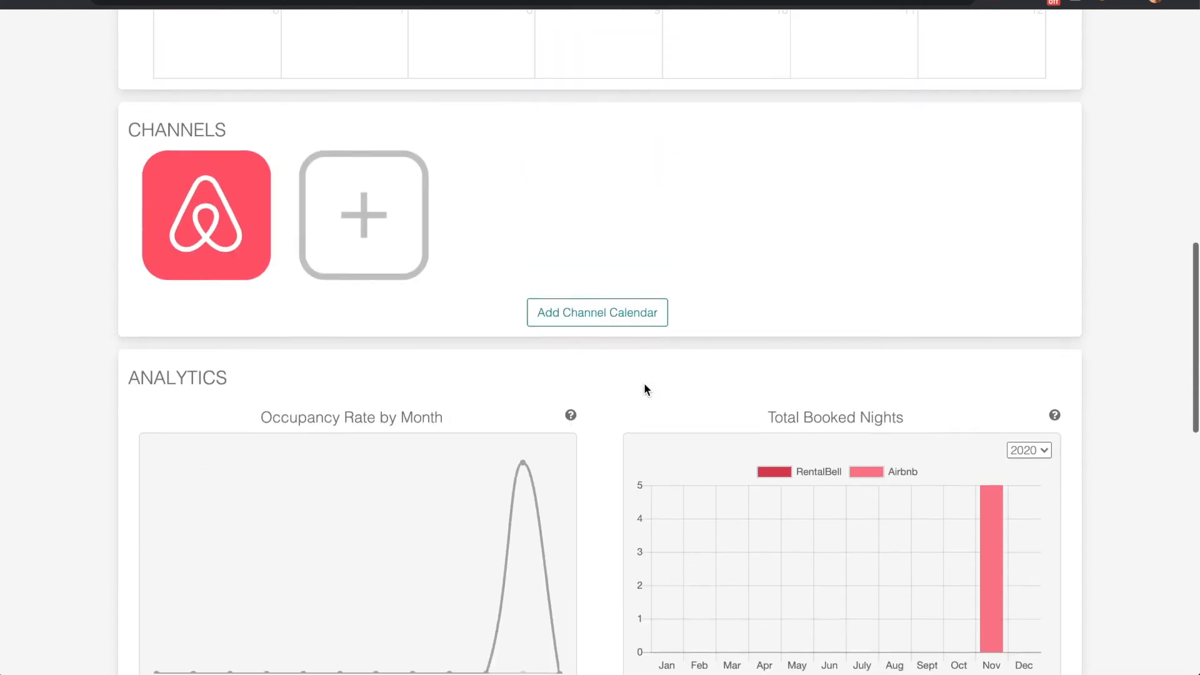
scroll(645, 384, up, 3)
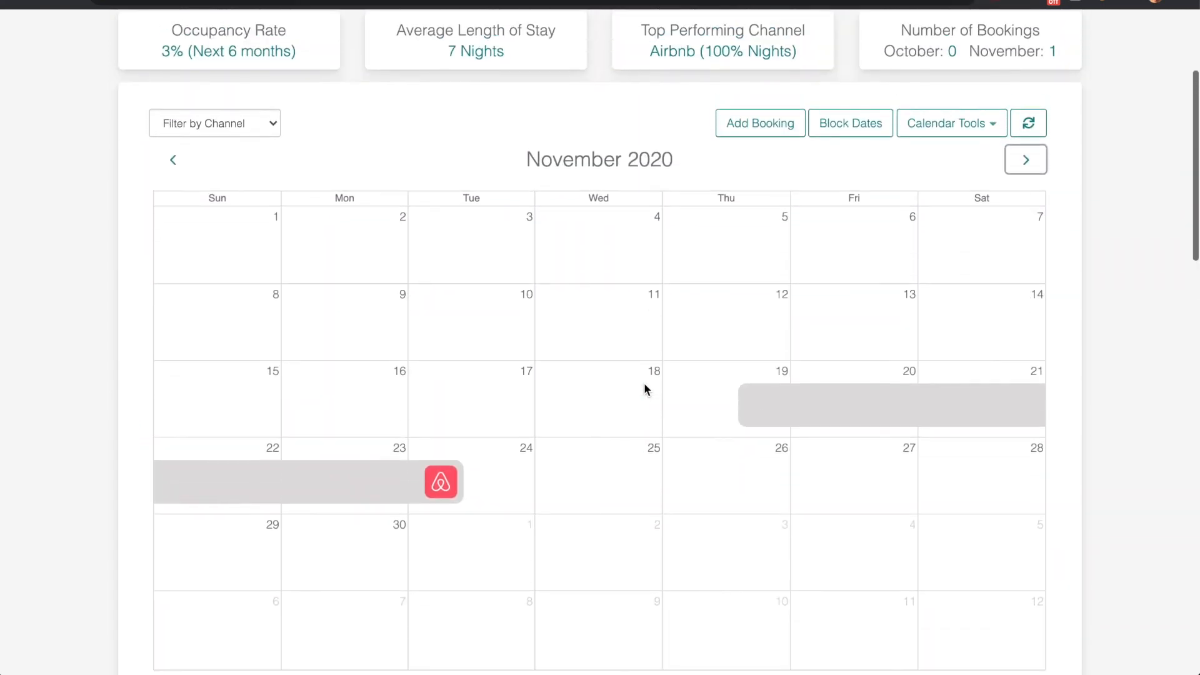
View the rental's publicly viewable calendar link, close it and return to the rental overview
click(983, 125)
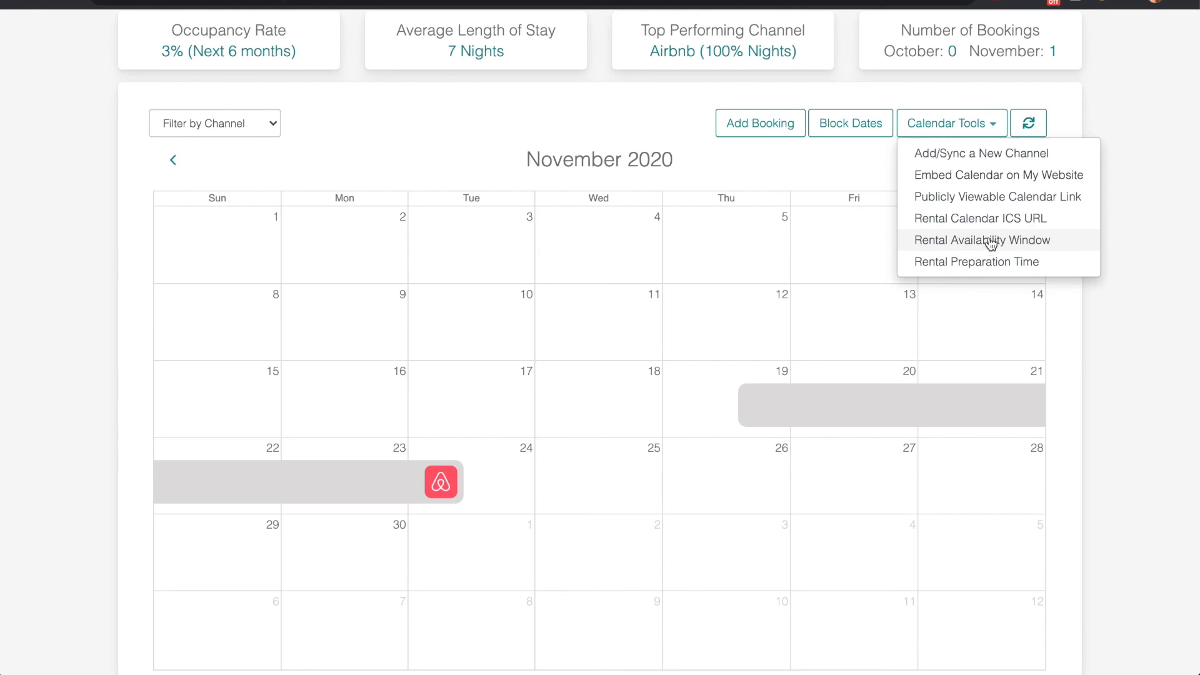
click(983, 198)
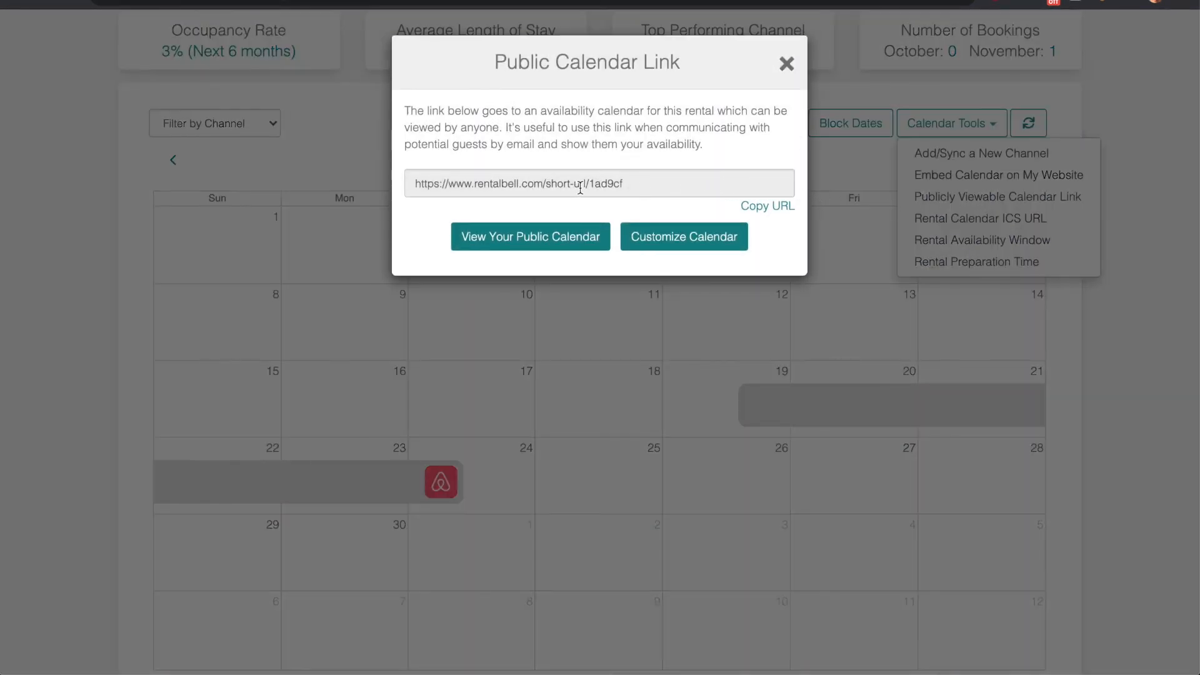
click(786, 64)
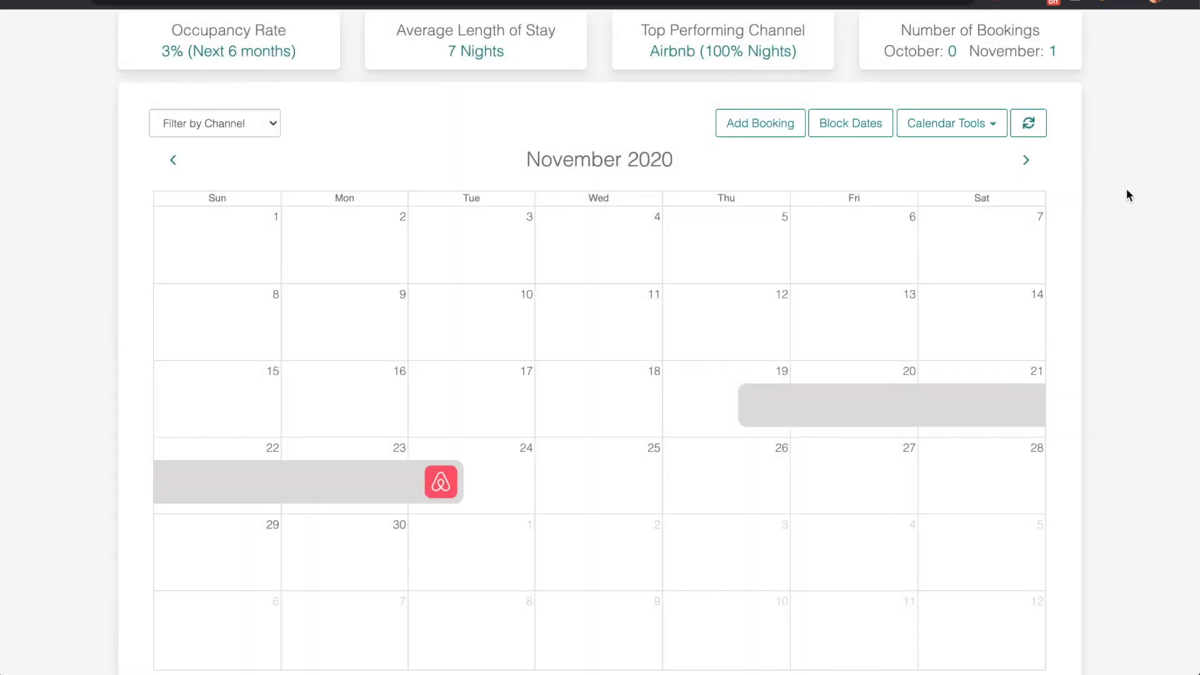
scroll(1118, 199, up, 4)
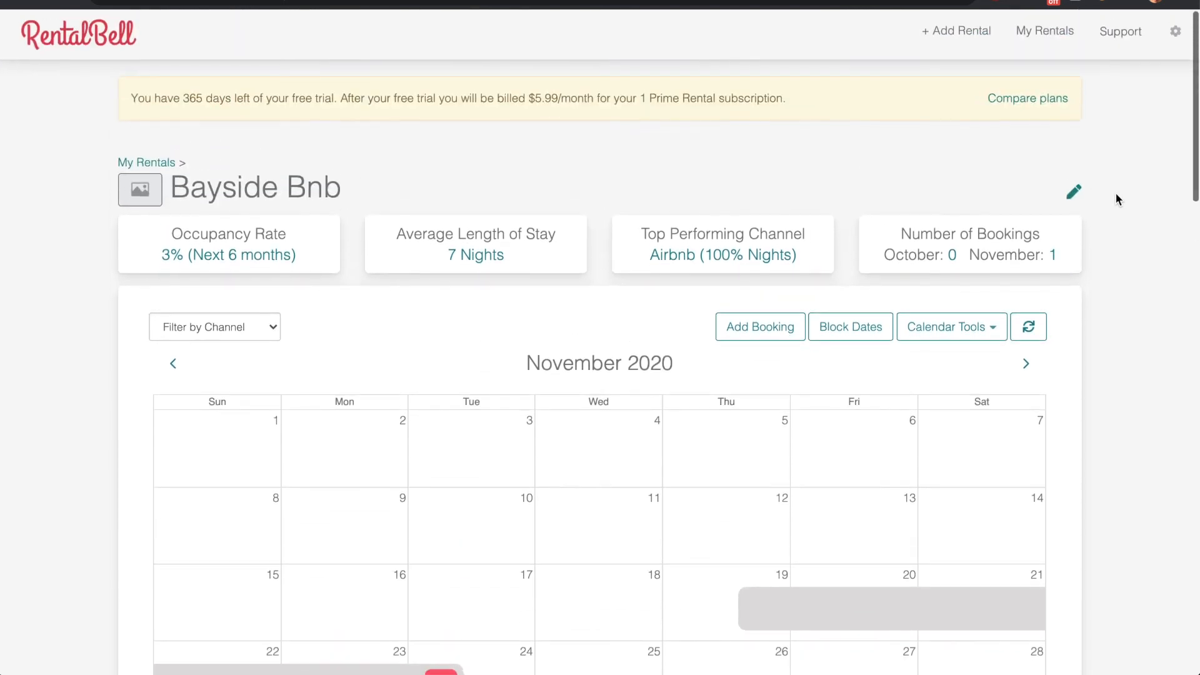